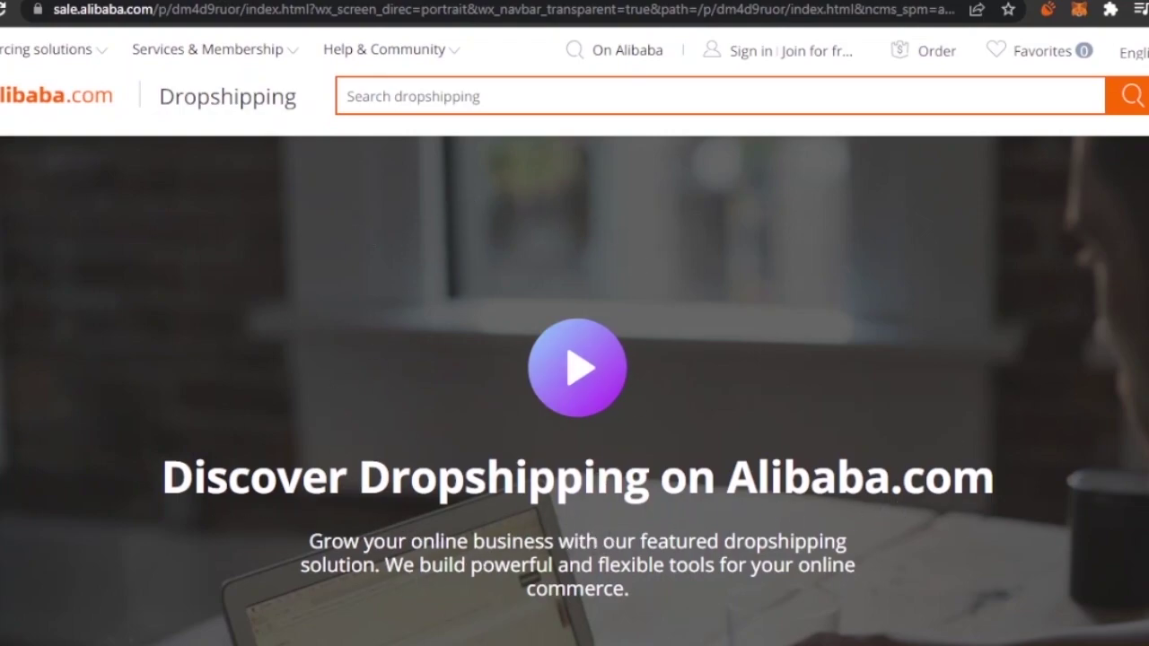
Go to the dropshipping marketplace and sign in to Alibaba with a Google account.
scroll(575, 359, down, 5)
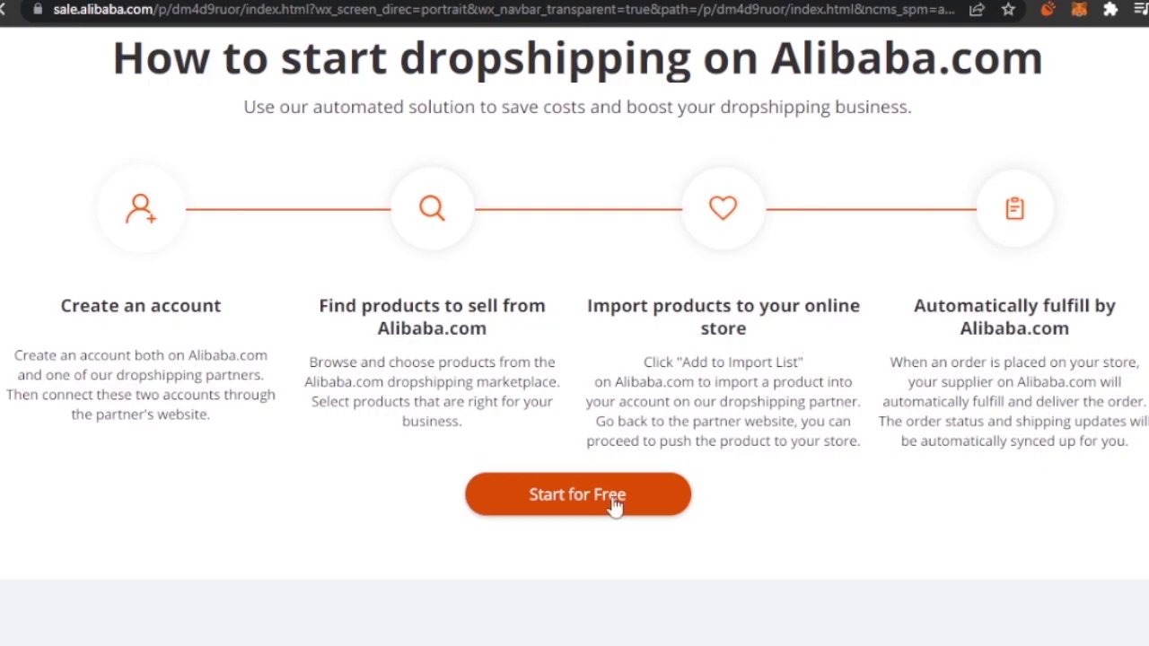
click(538, 495)
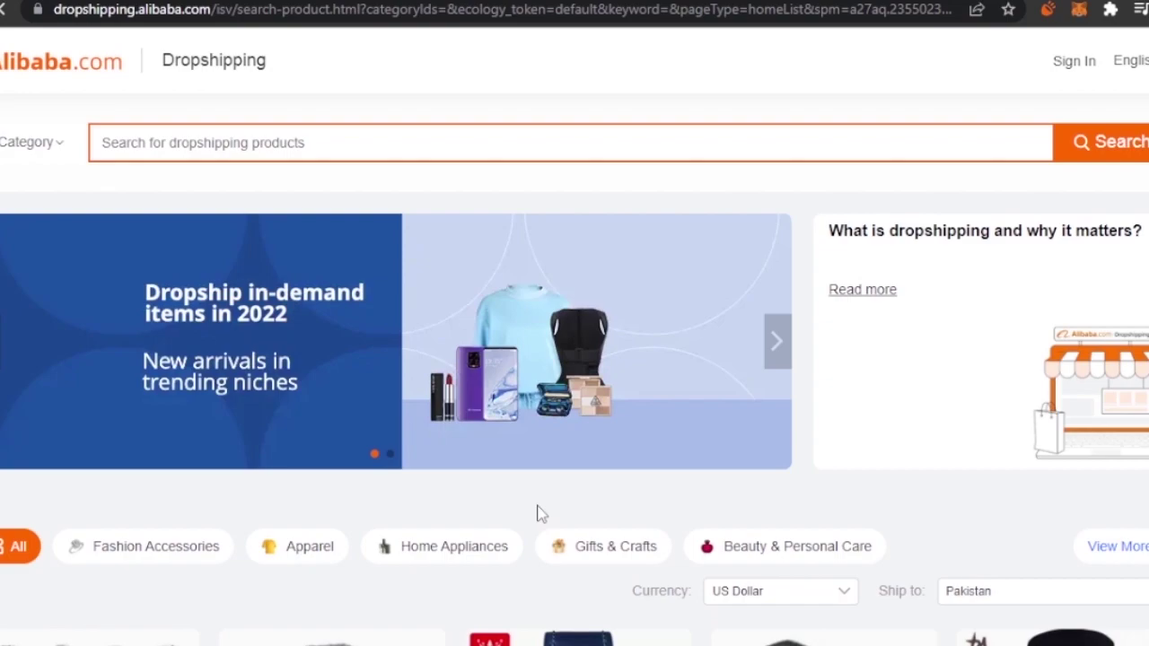
click(1071, 72)
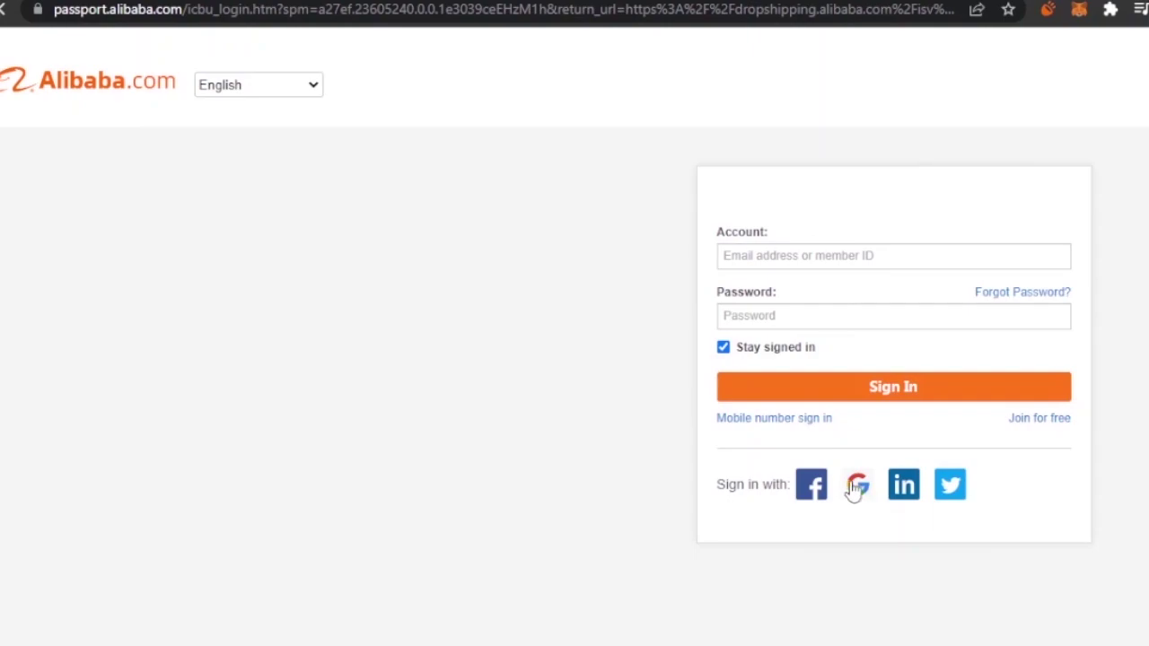
click(858, 486)
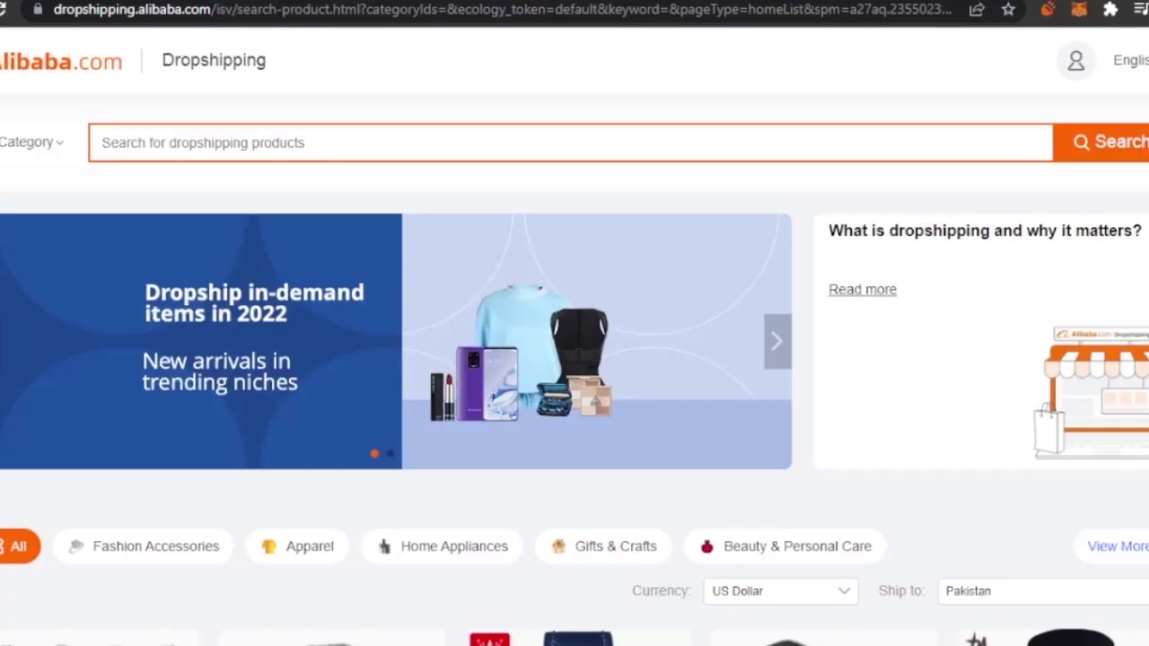
scroll(575, 359, down, 3)
scroll(574, 359, down, 10)
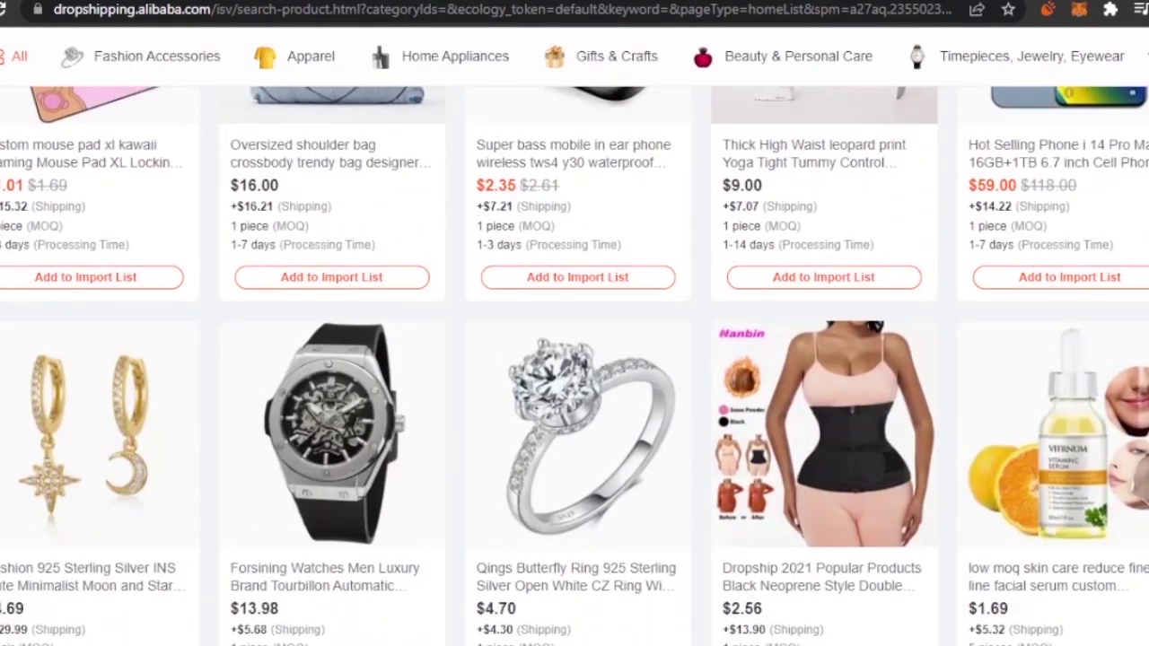
scroll(574, 359, up, 12)
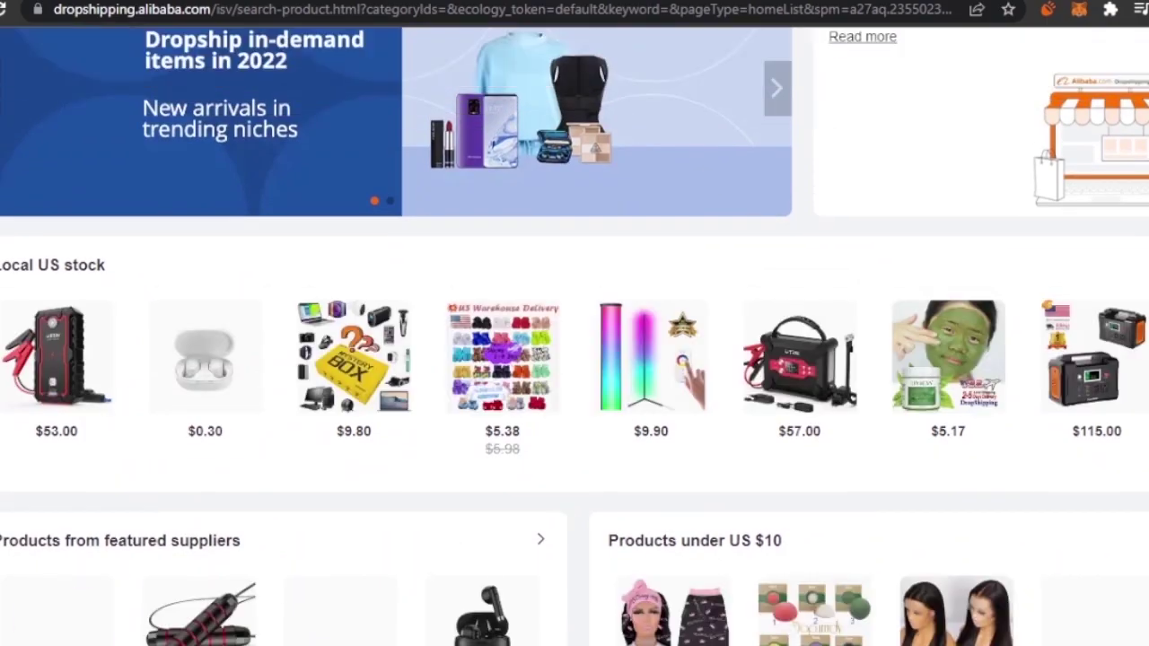
scroll(575, 359, up, 3)
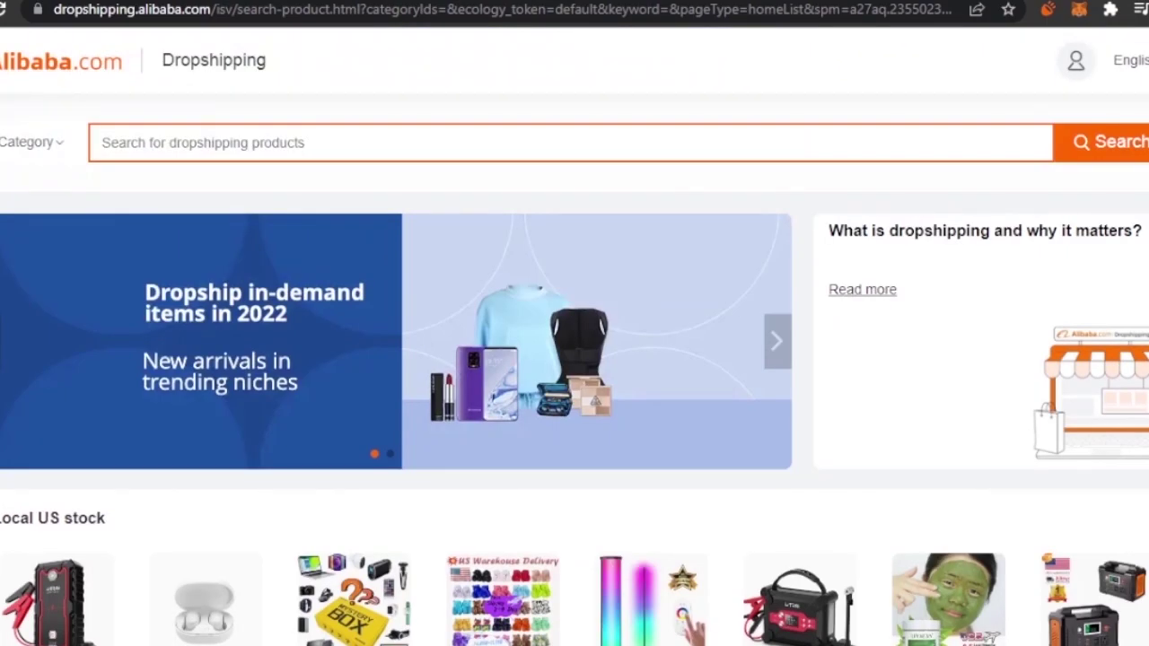
scroll(574, 360, down, 5)
scroll(574, 359, down, 8)
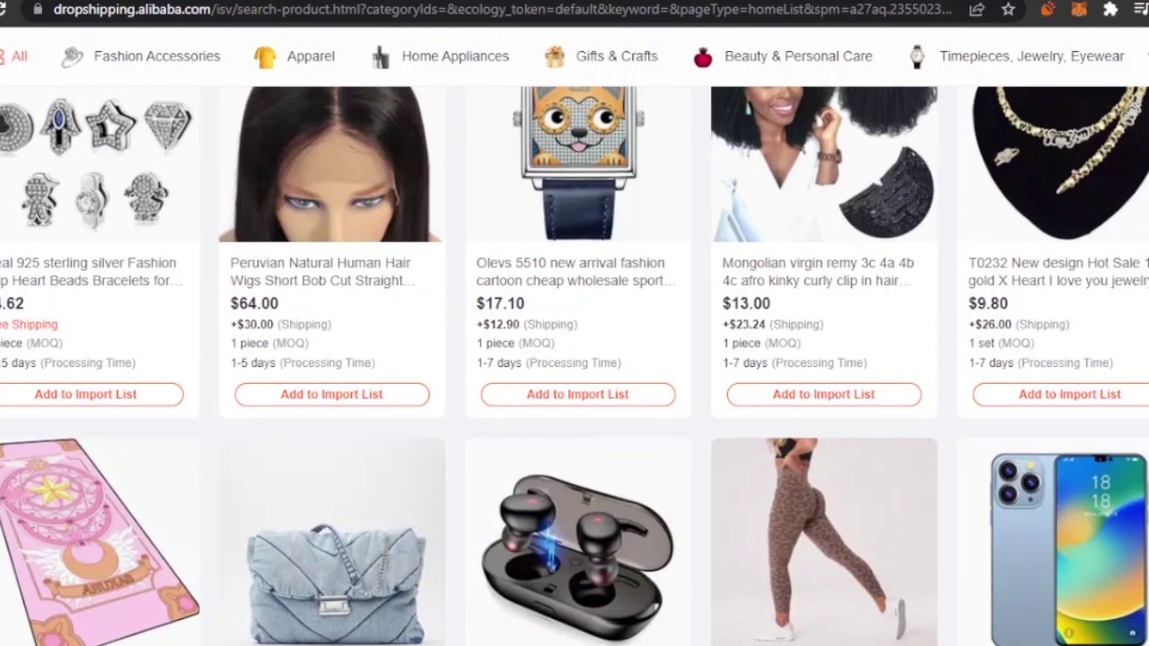
scroll(574, 360, up, 4)
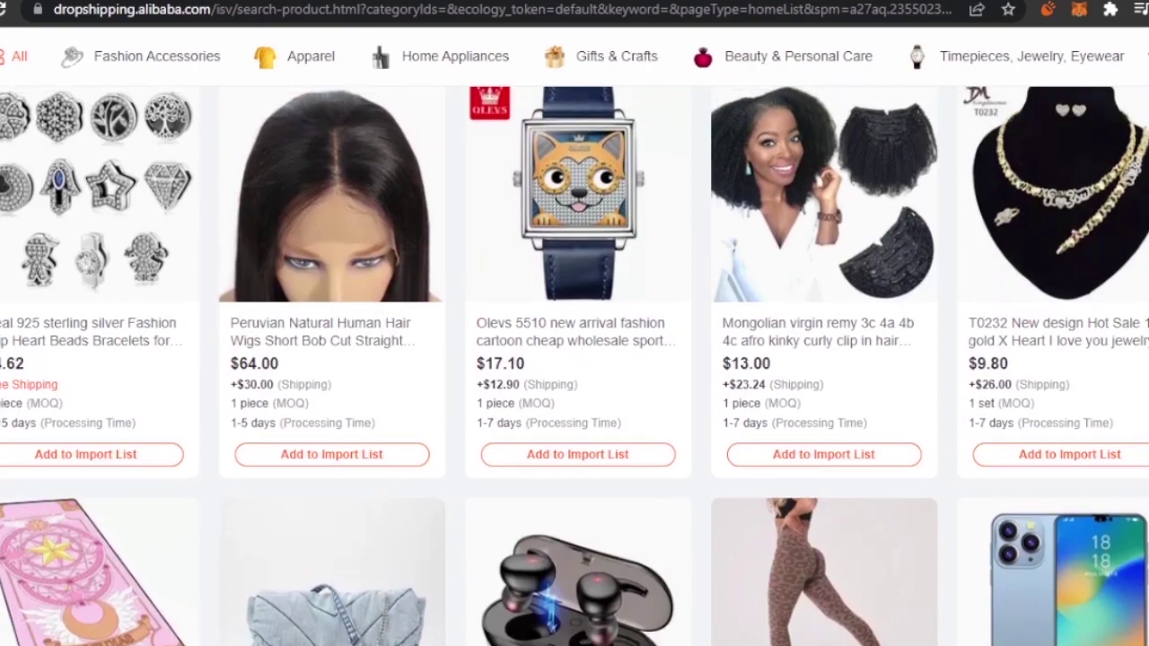
scroll(575, 359, up, 1)
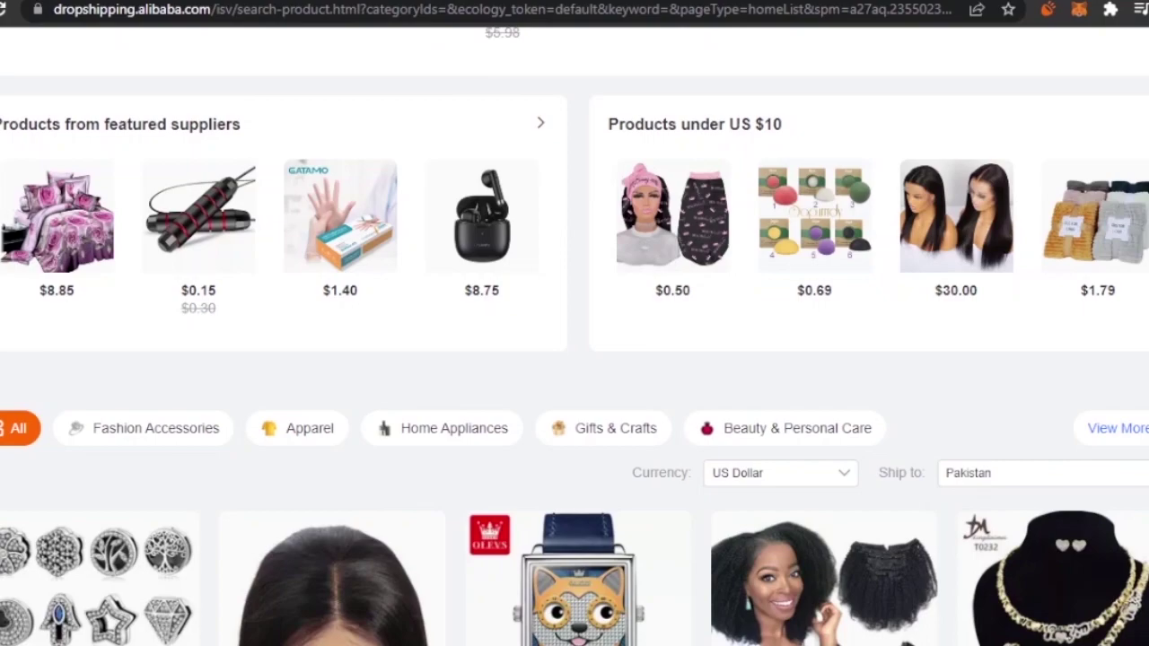
scroll(574, 360, down, 10)
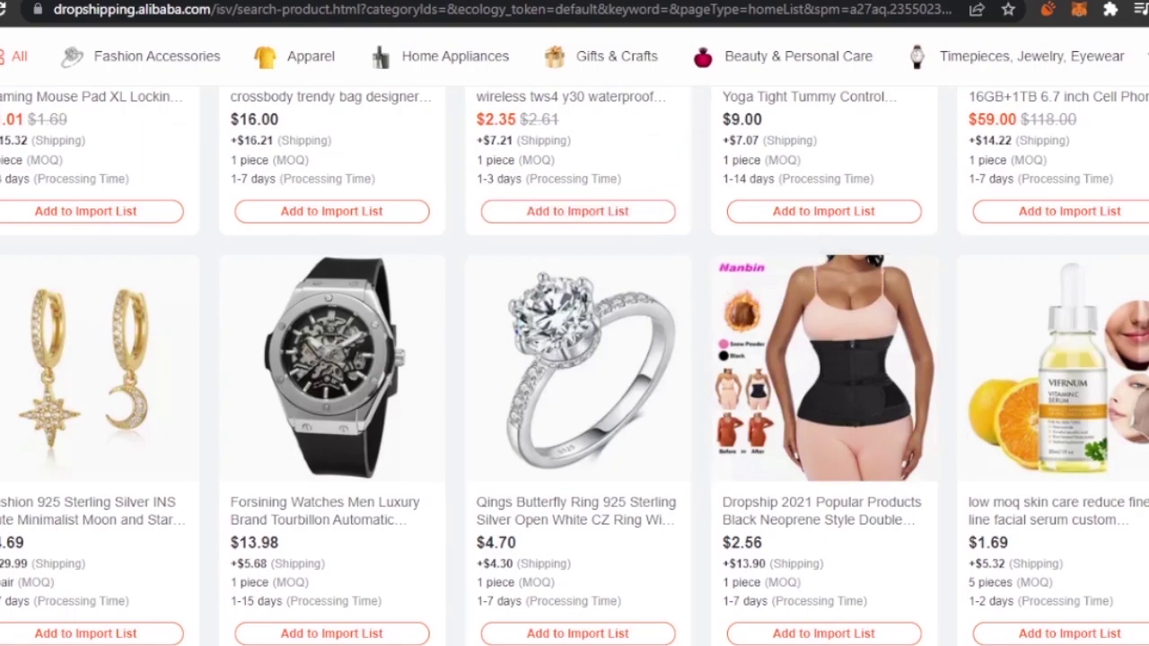
scroll(574, 366, up, 1)
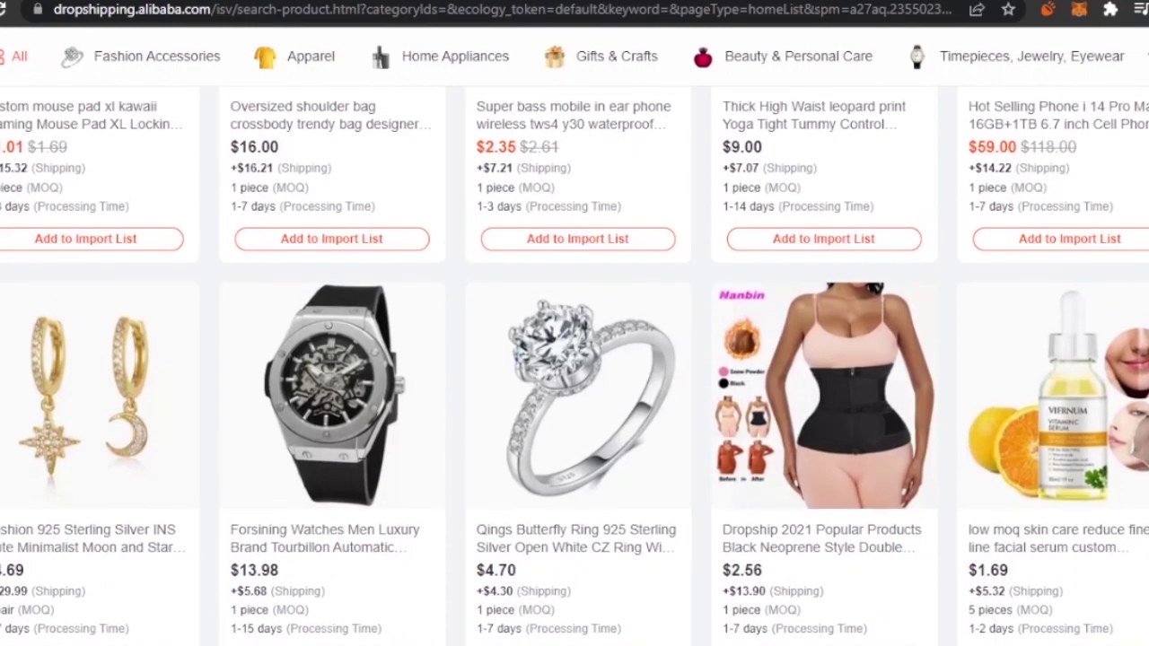
scroll(574, 366, up, 1)
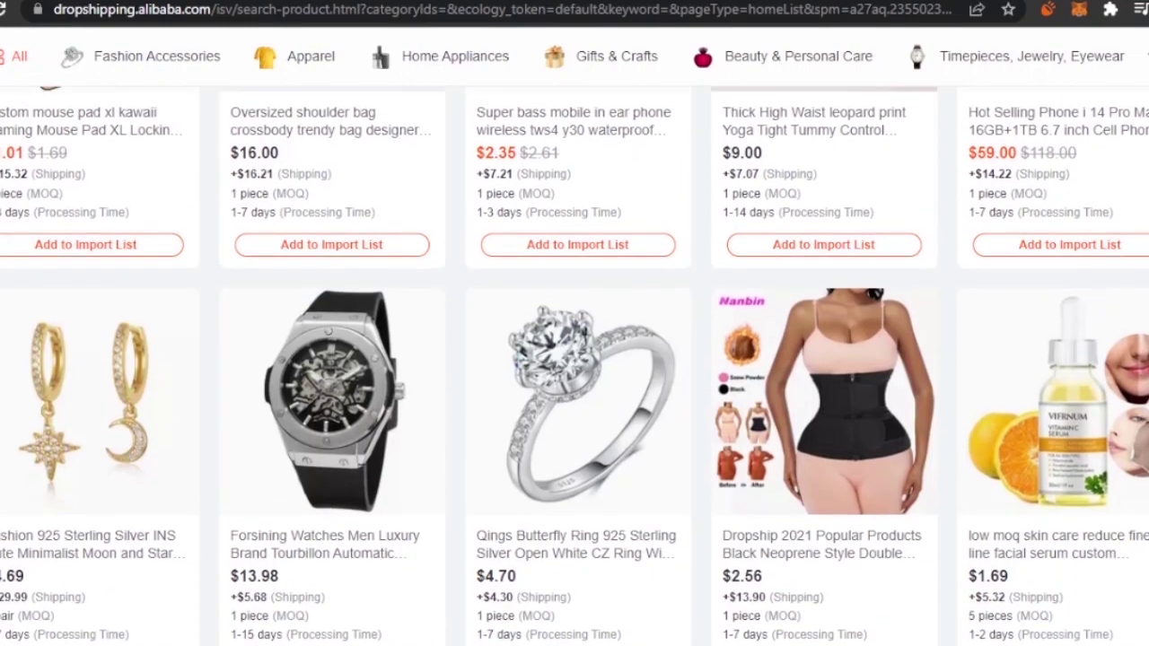
scroll(574, 366, up, 1)
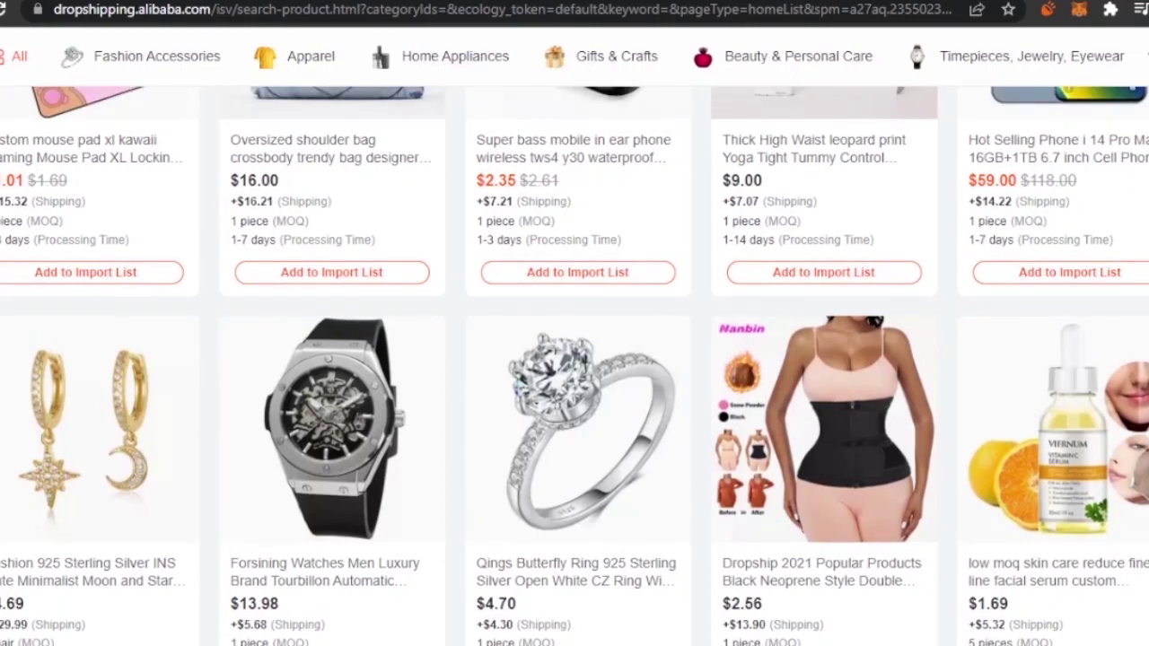
scroll(574, 366, up, 15)
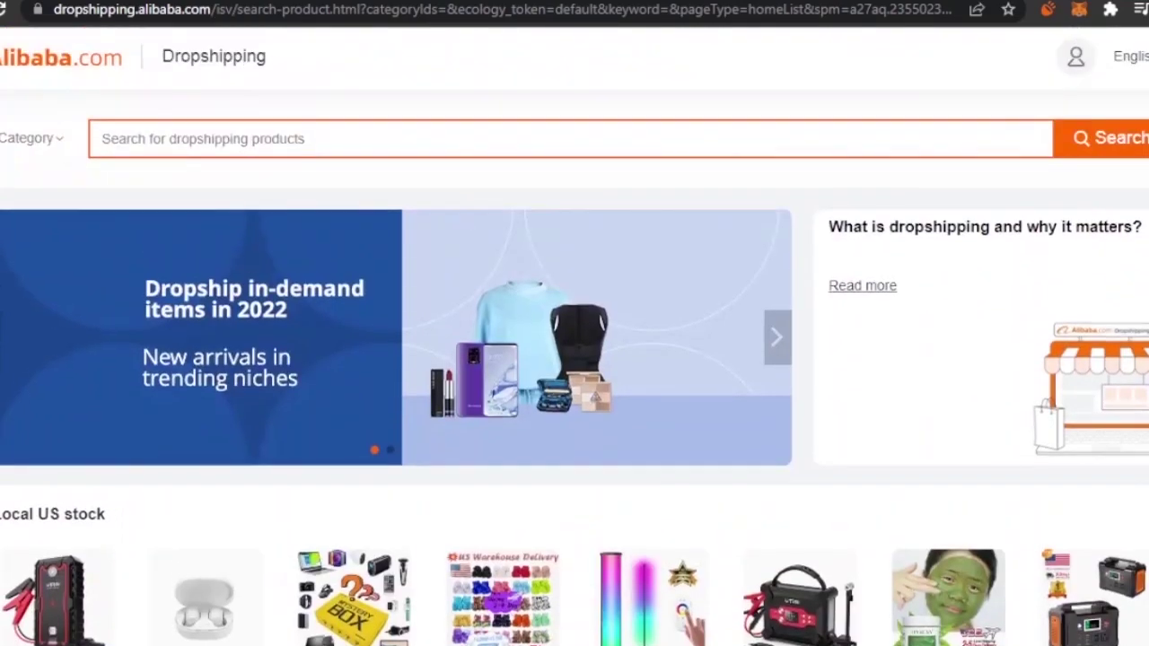
scroll(575, 366, down, 10)
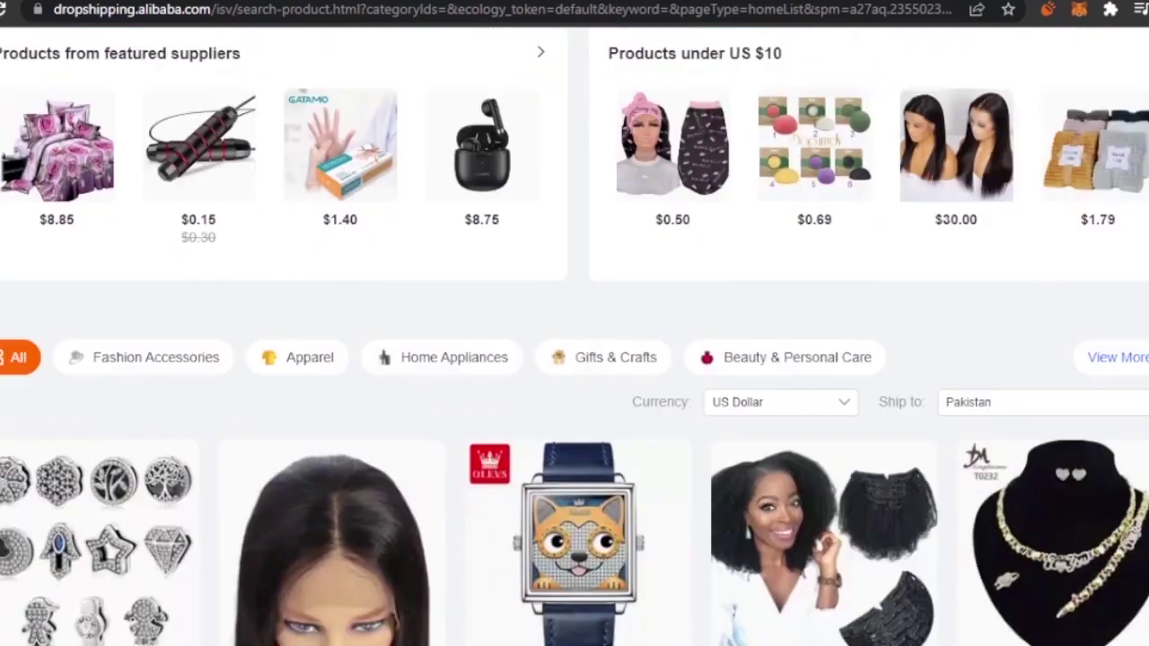
scroll(575, 367, up, 10)
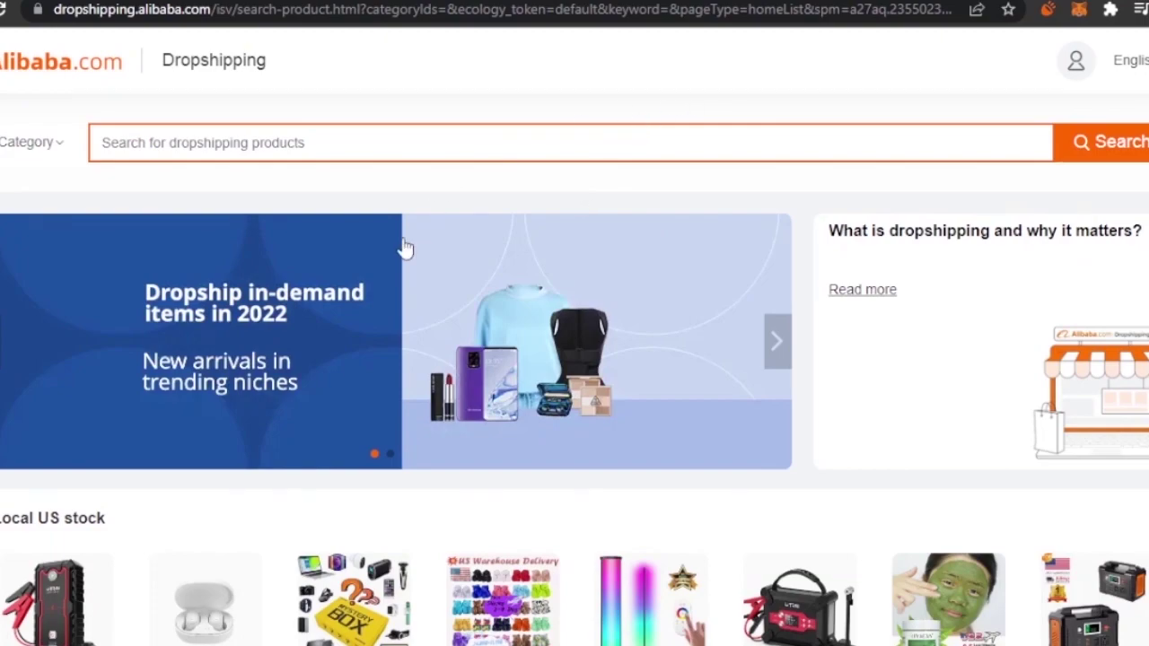
From Shopify admin's recommended apps, open the Dropshipping-Alibaba Official listing in the App Store.
key(ctrl+Tab)
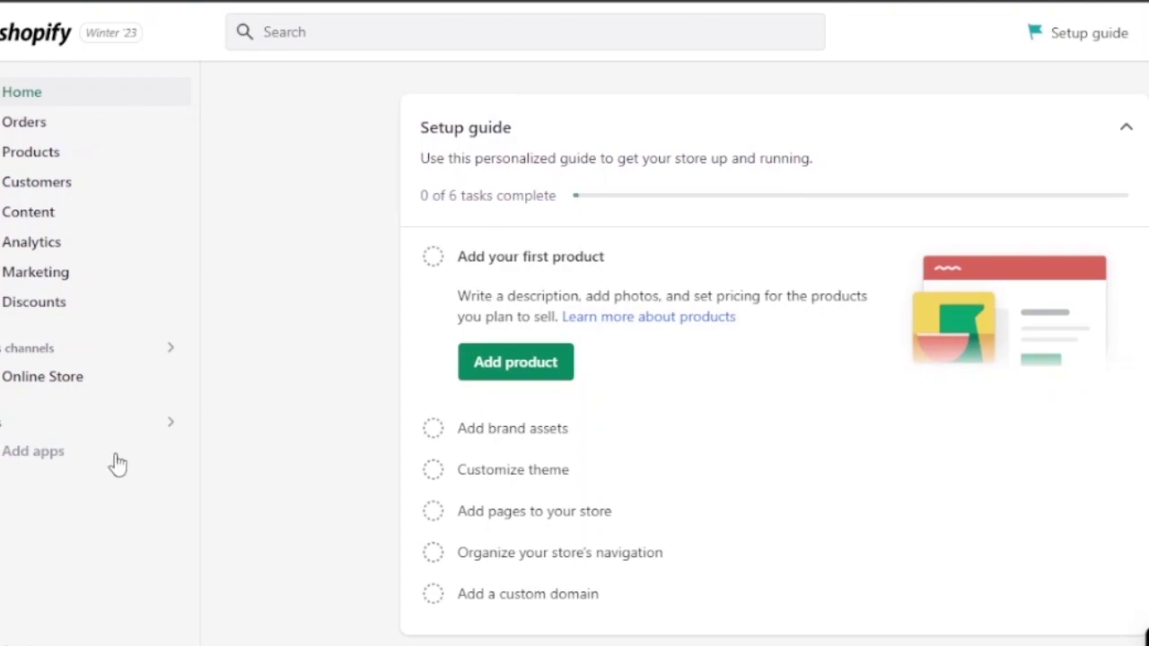
click(45, 456)
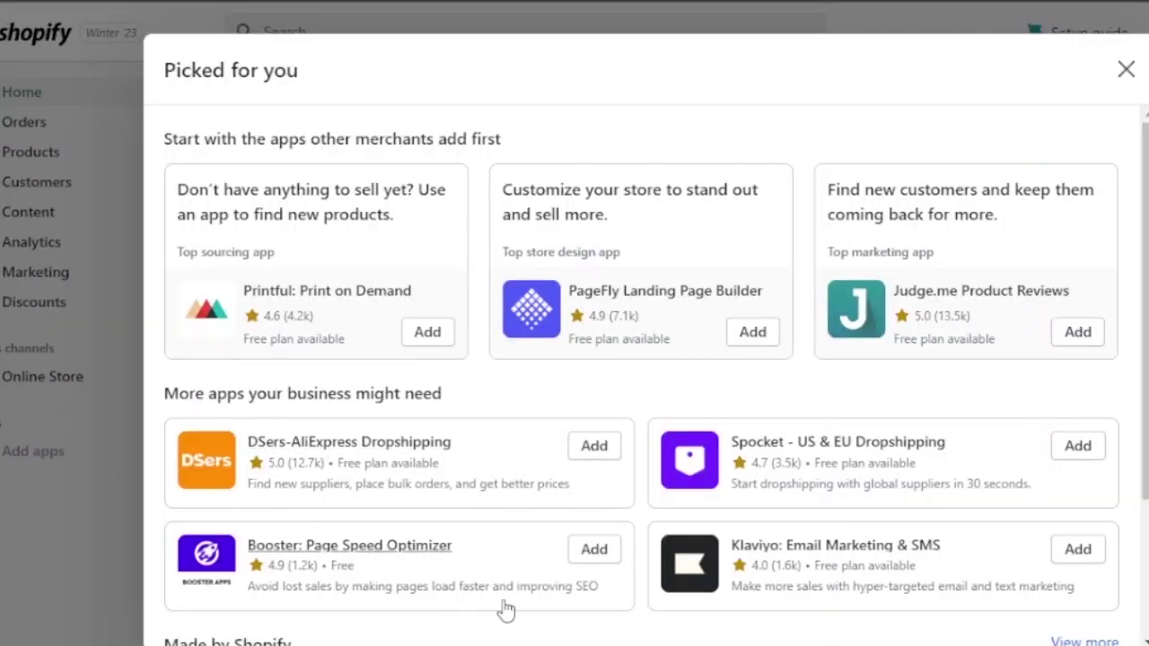
key(ctrl+a)
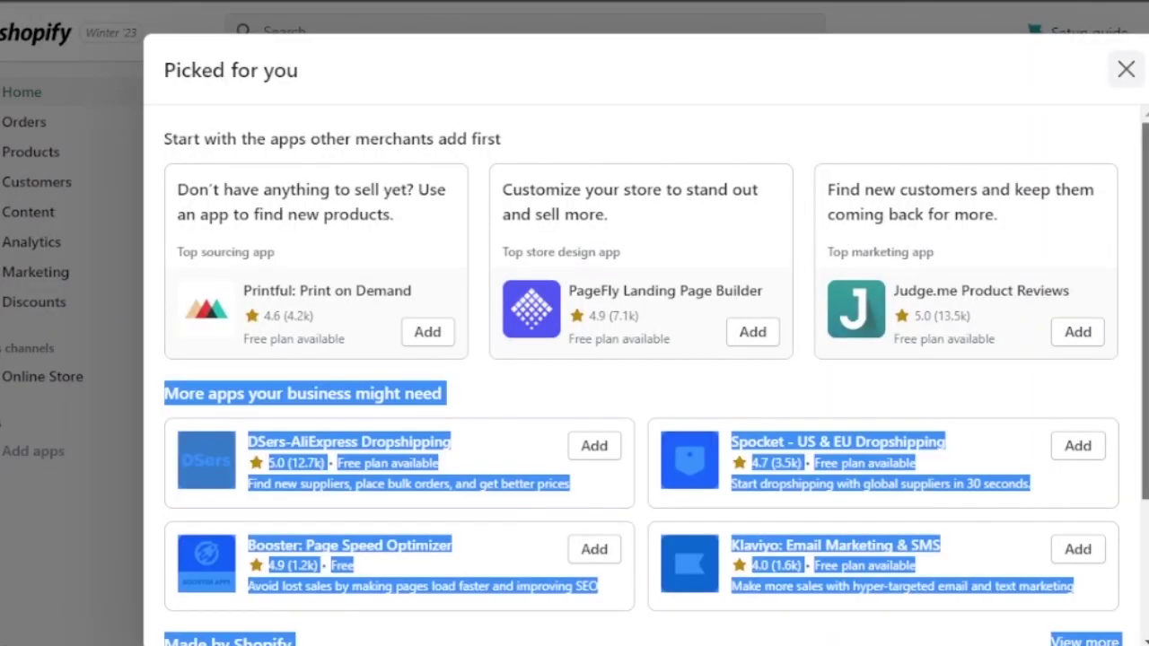
scroll(669, 593, down, 3)
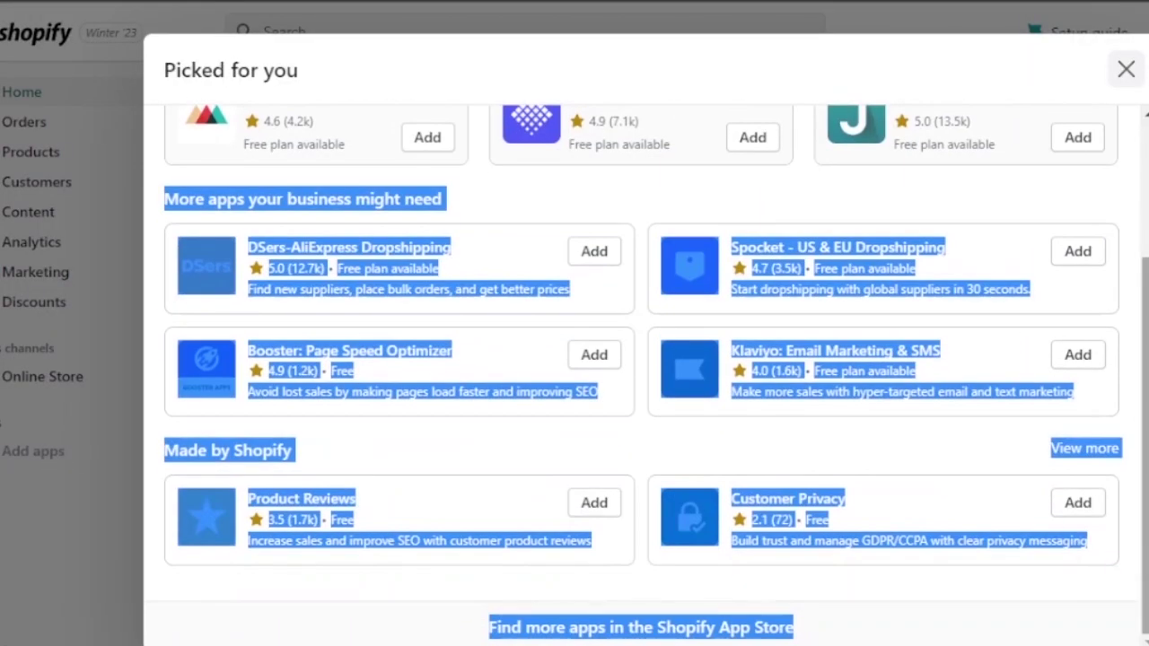
click(833, 619)
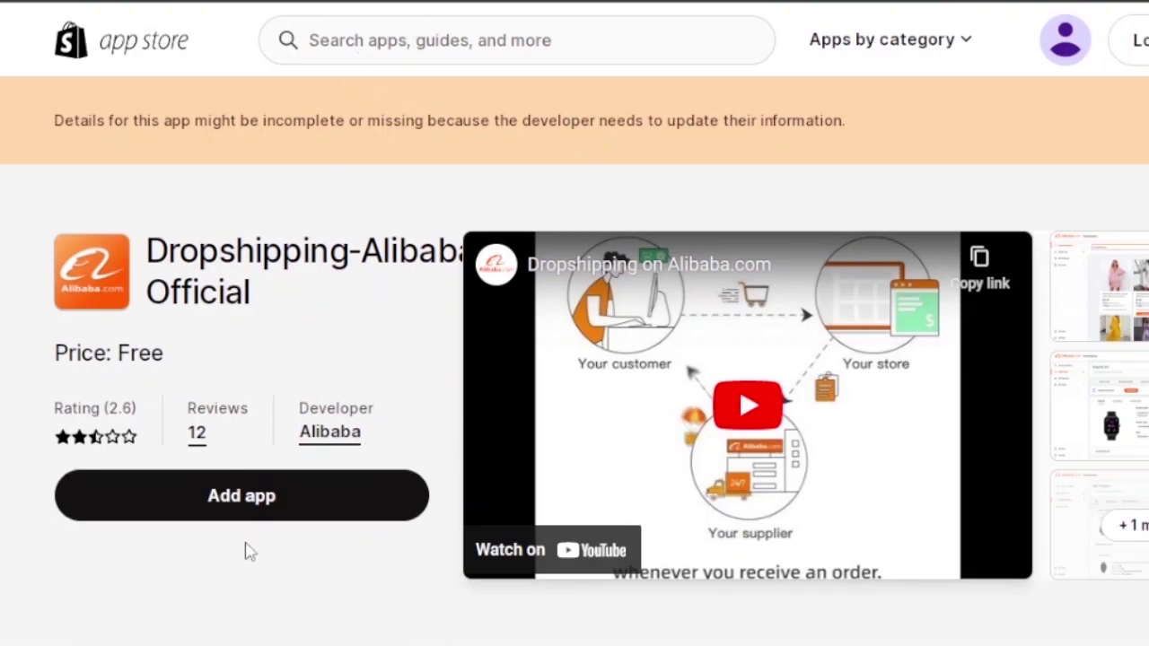
Add the Dropshipping-Alibaba Official app to the Shopify store.
click(227, 508)
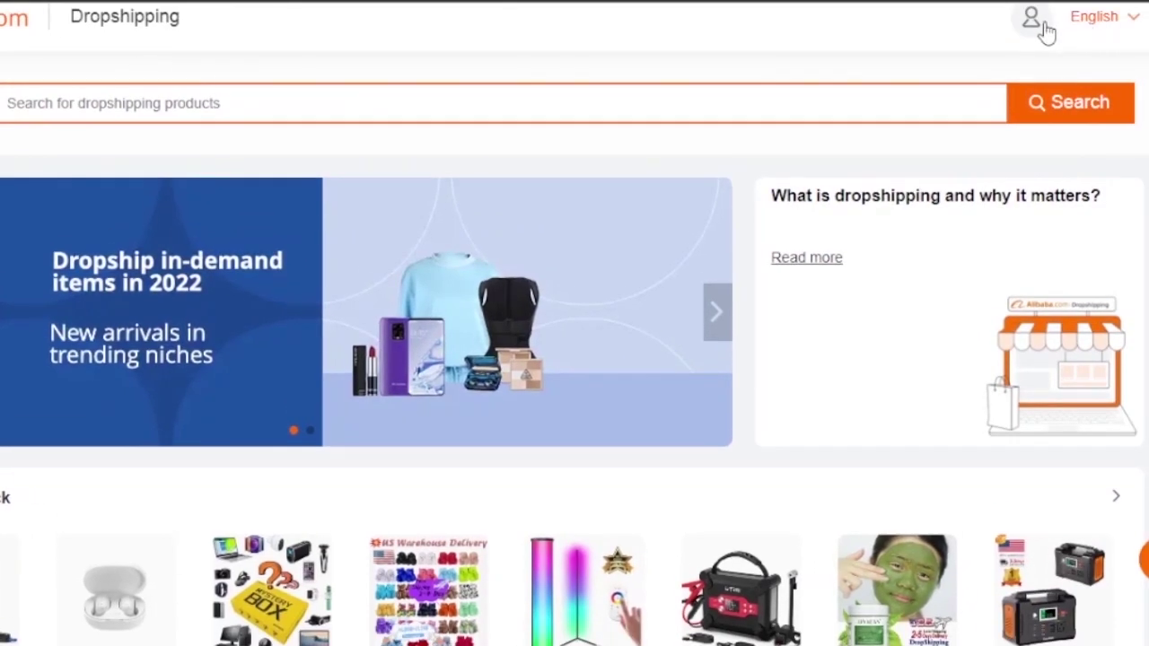
mouse_move(1044, 28)
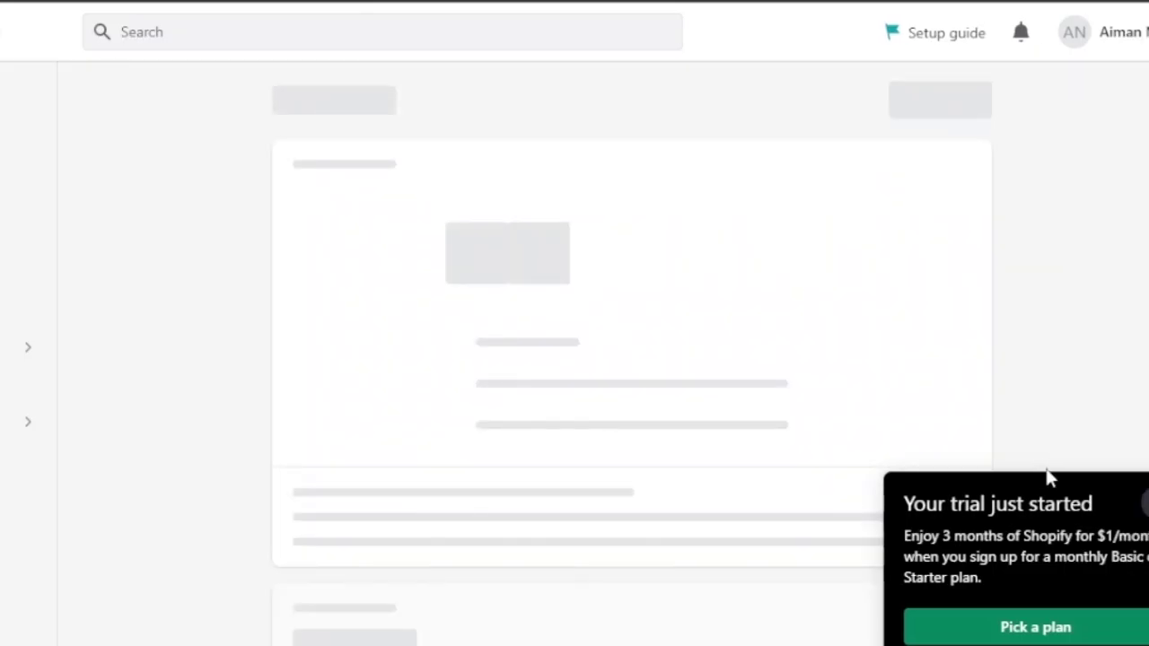
Install the app, connect the Shopify store, and search Alibaba products for earphones.
click(952, 101)
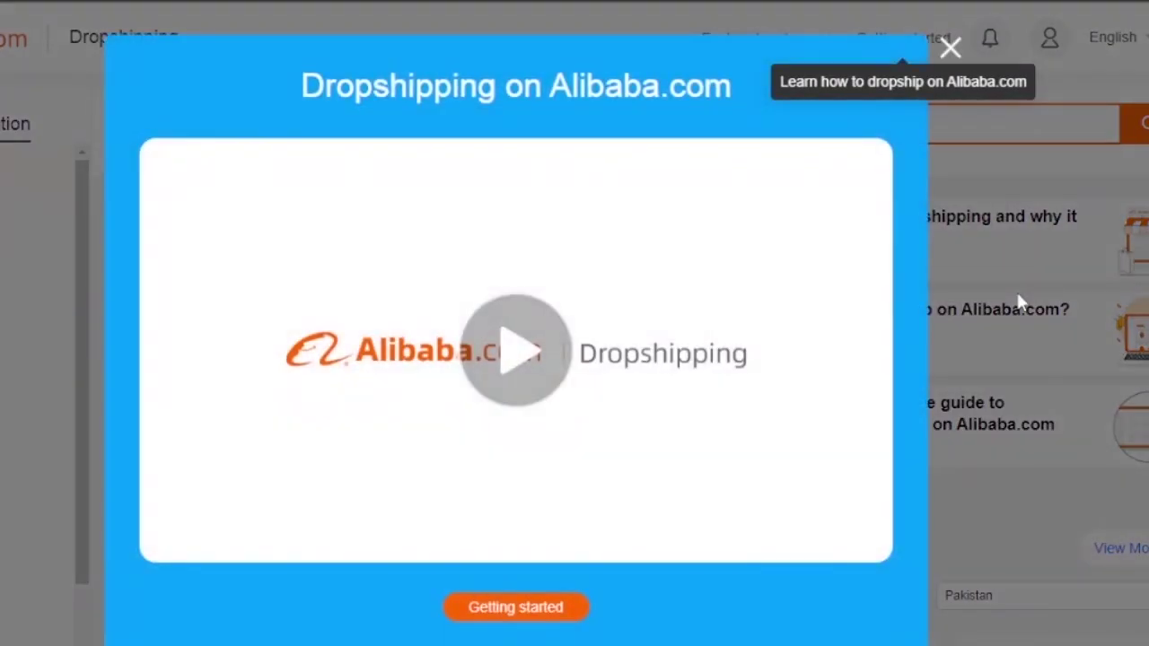
click(527, 611)
click(727, 321)
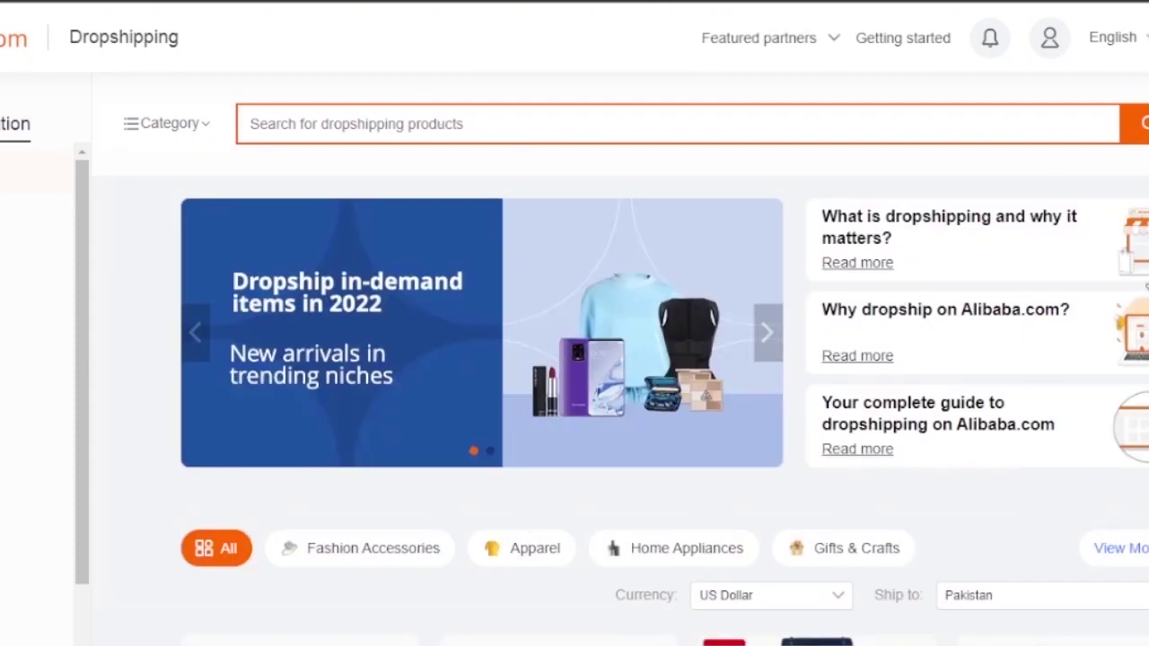
click(444, 119)
text(earpod)
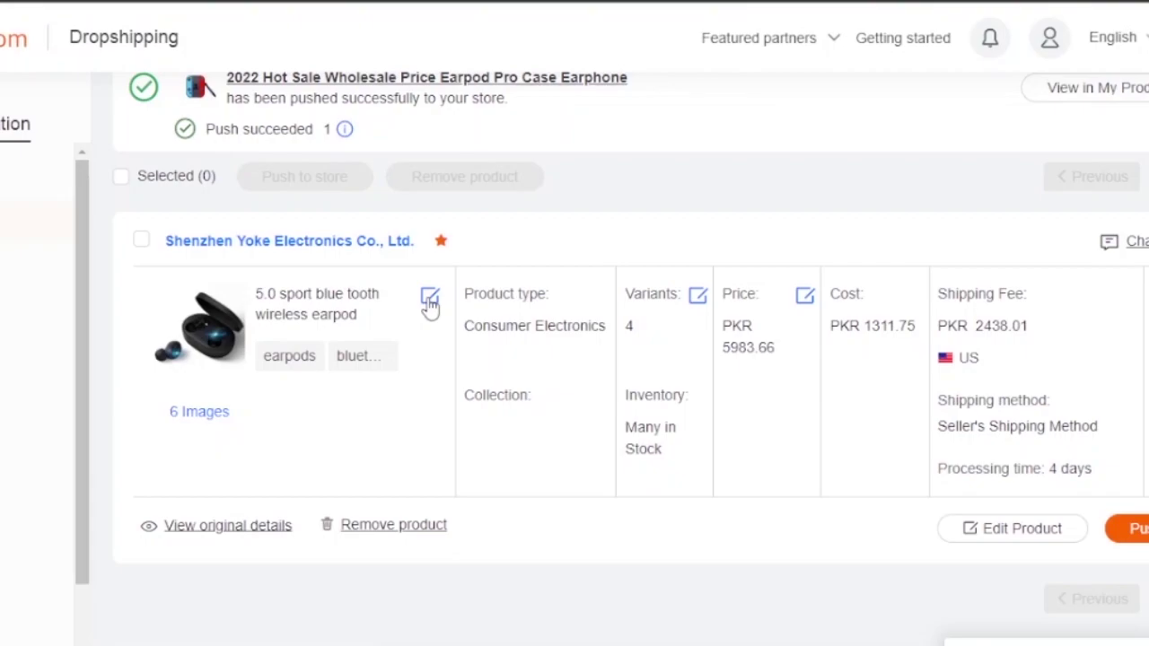
Edit the '5.0 sport blue tooth wireless earpod', keeping type Consumer Electronics and choosing collection Home page.
click(430, 299)
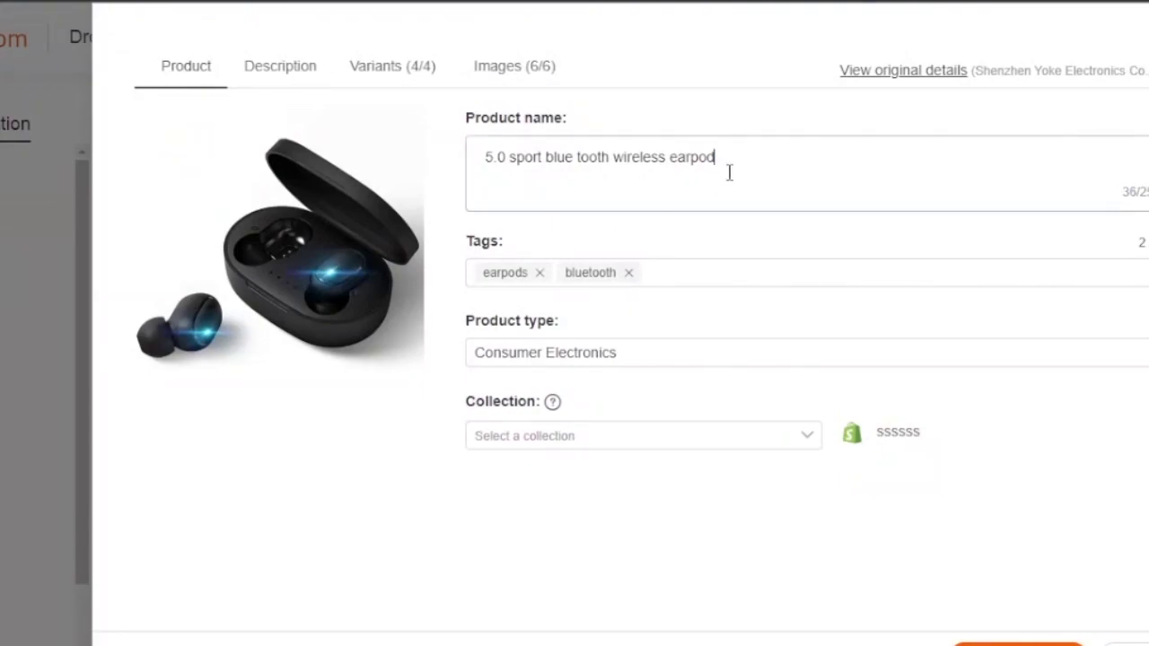
drag(729, 172, 430, 195)
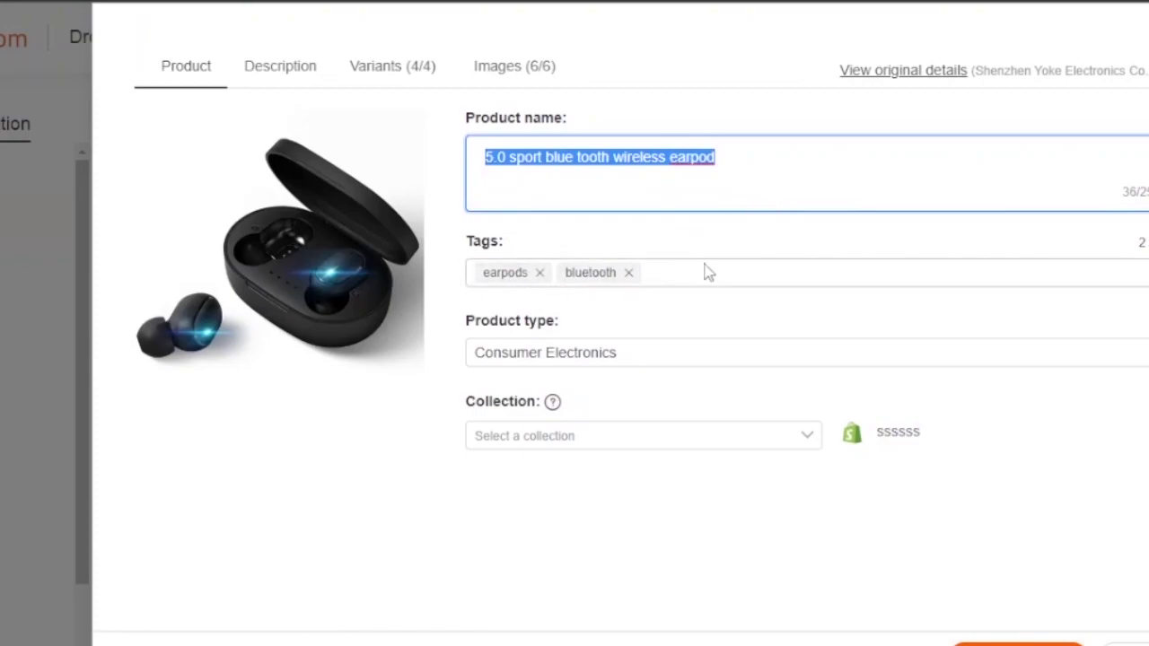
drag(647, 351, 461, 367)
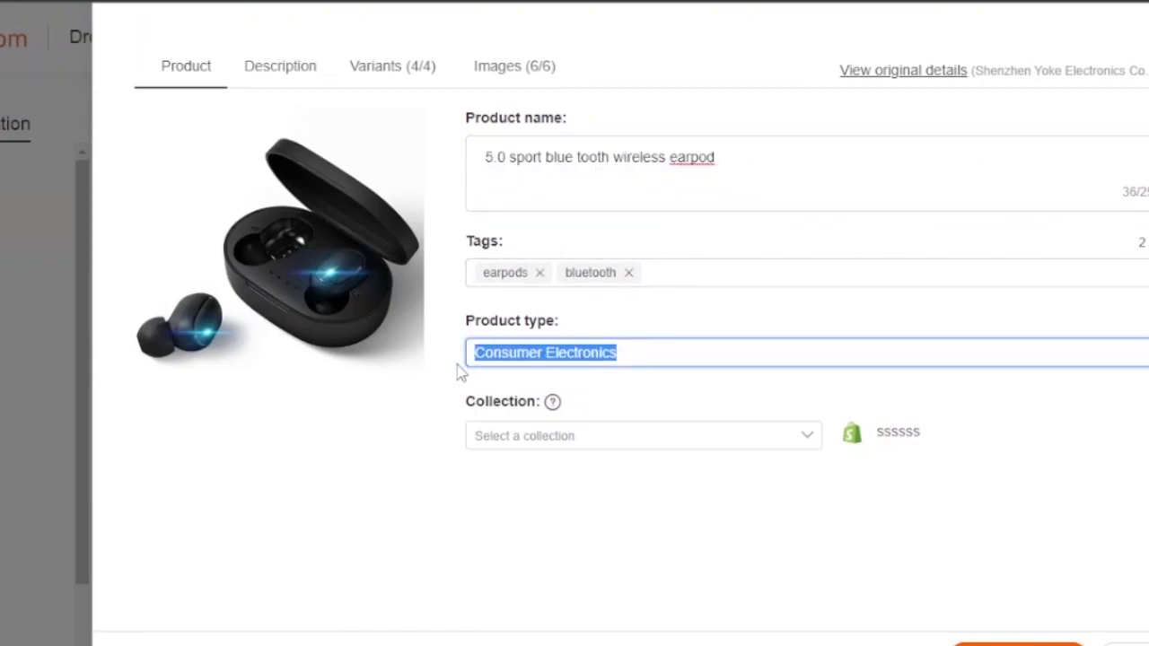
click(697, 356)
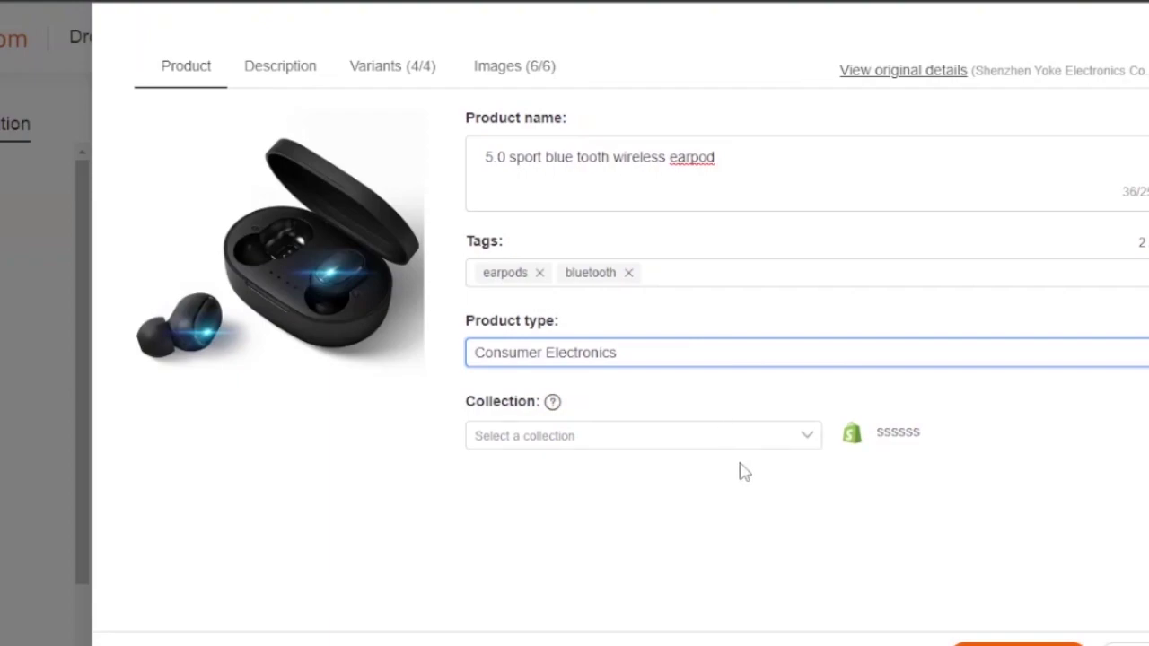
click(673, 454)
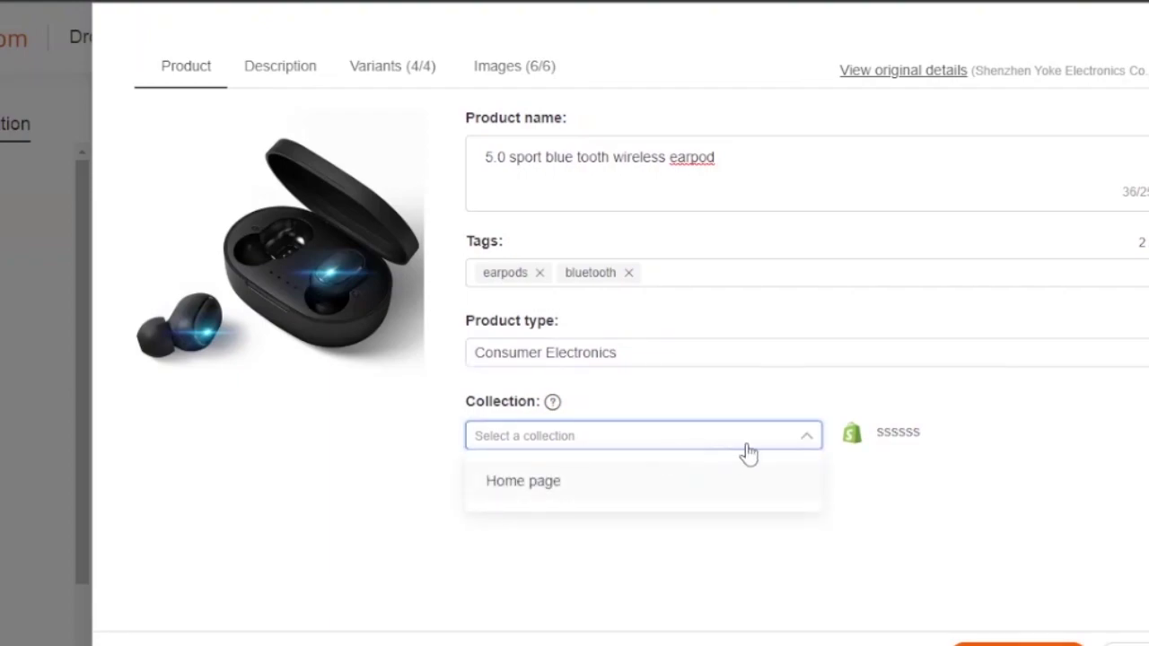
click(616, 489)
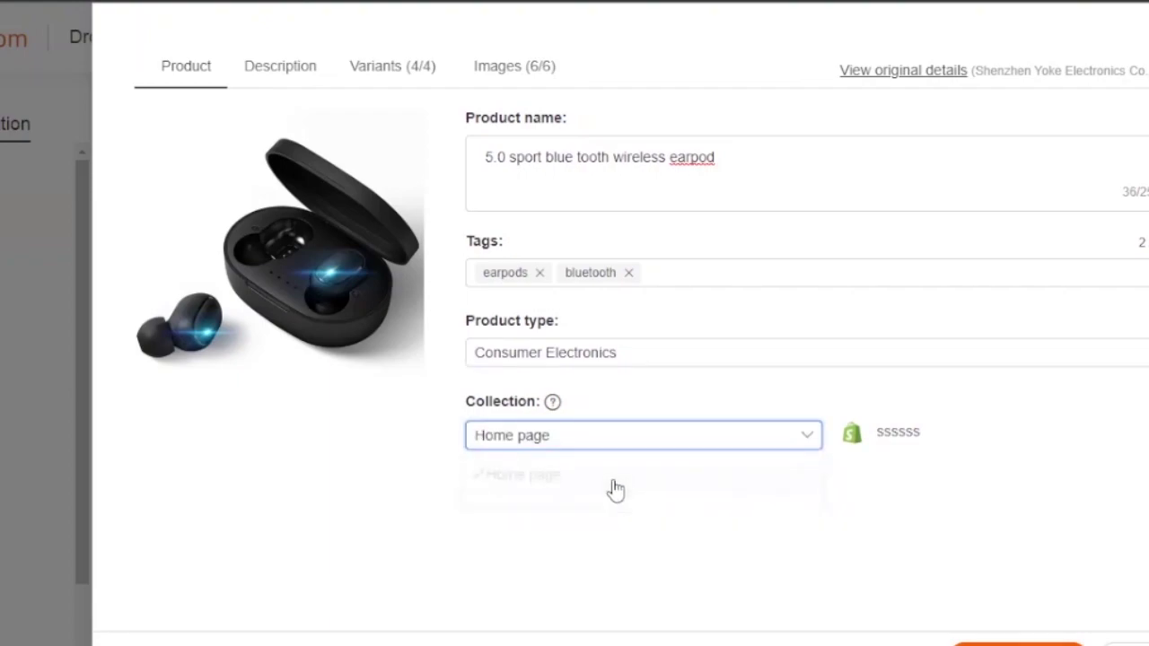
Read through the earpod's description, then show its four colour variants priced PKR 5983.66.
click(285, 76)
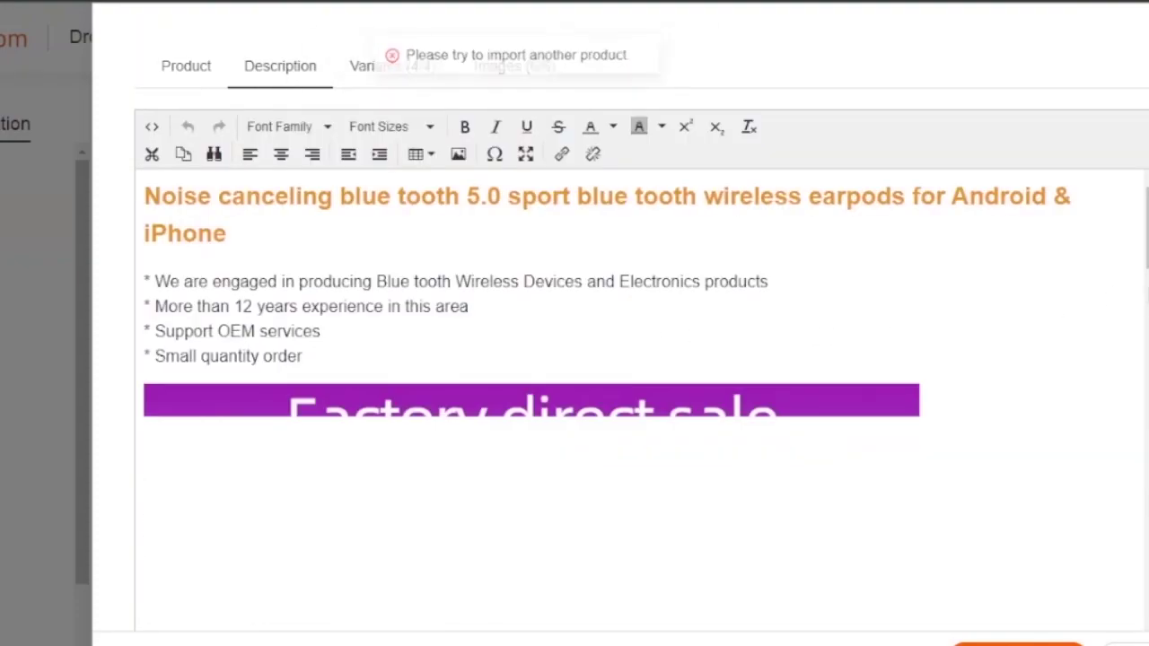
scroll(628, 404, down, 20)
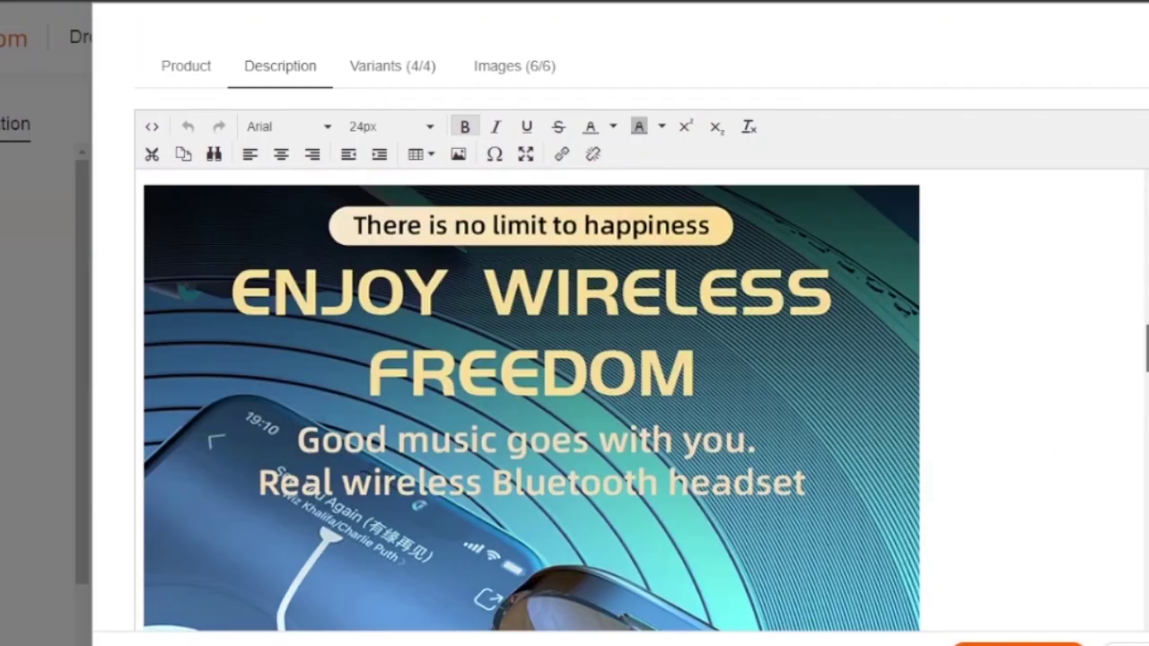
scroll(628, 404, up, 20)
scroll(629, 404, down, 10)
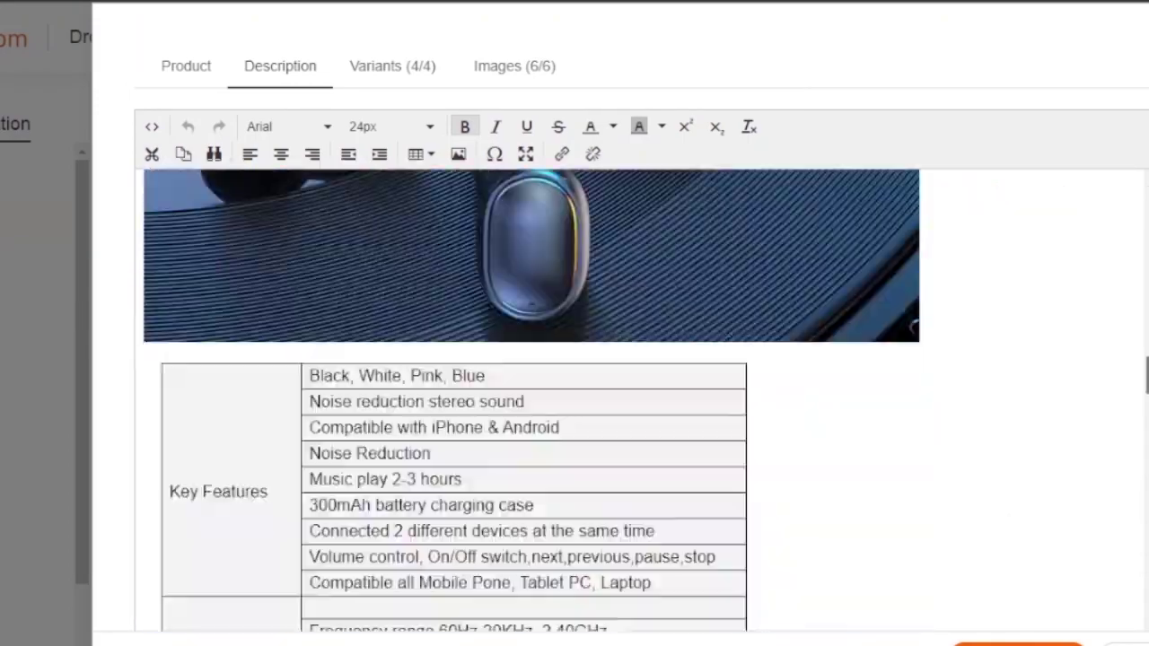
scroll(629, 404, up, 3)
scroll(914, 292, up, 15)
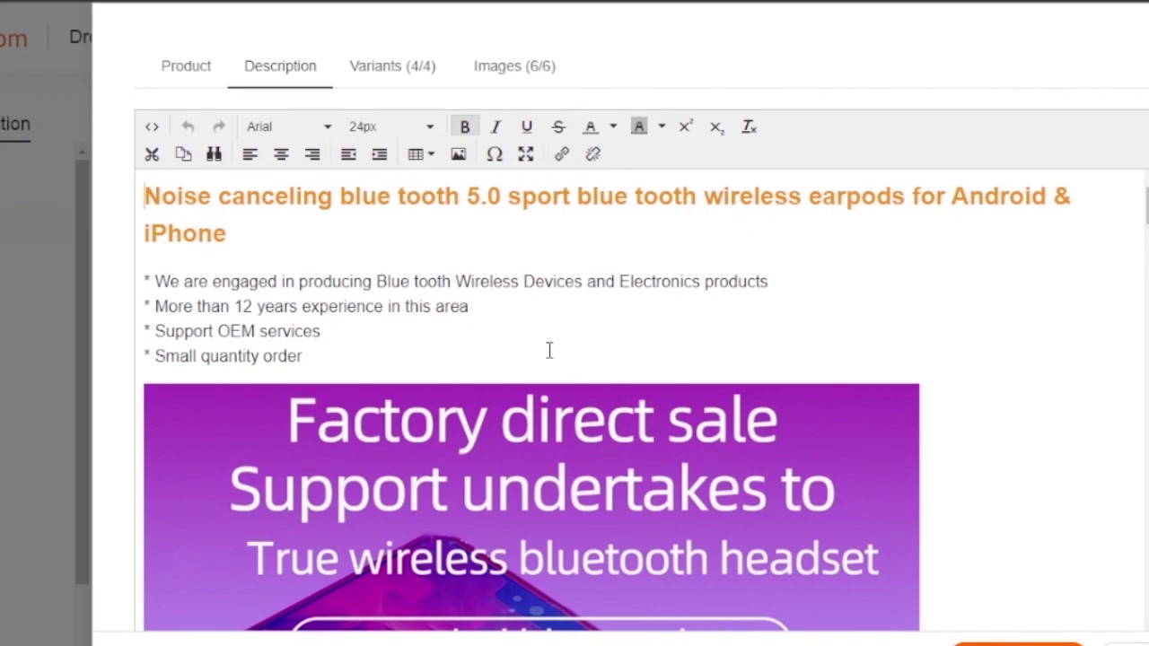
click(381, 67)
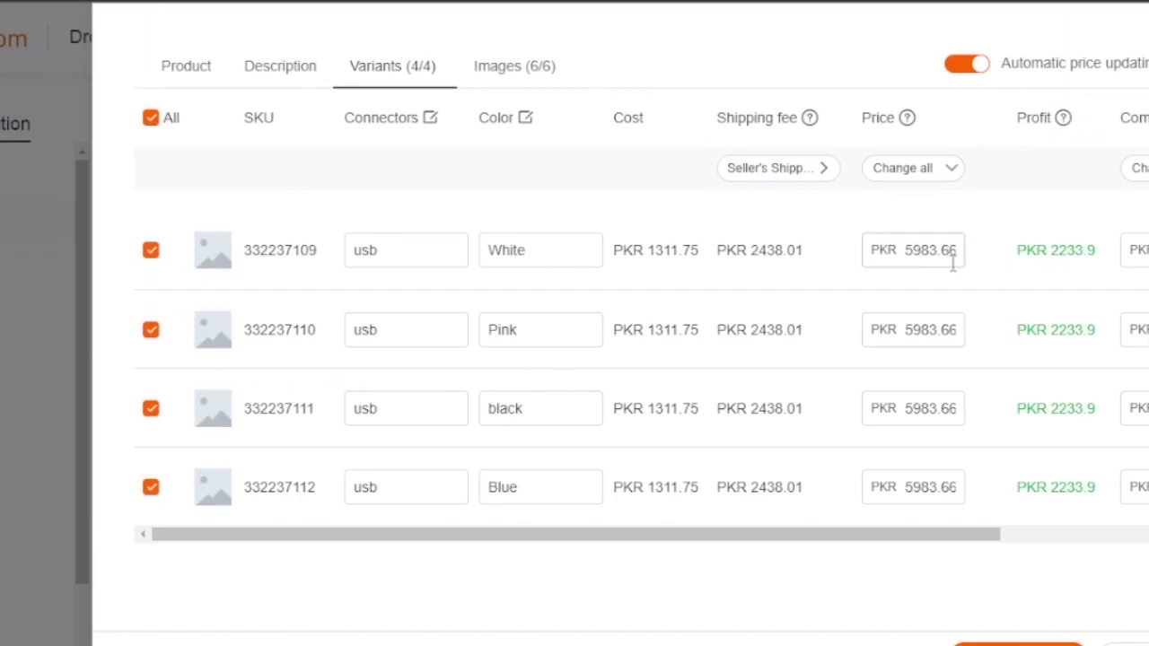
Check the variant prices and six product images, then push the earpod to the Shopify store.
drag(849, 537, 889, 538)
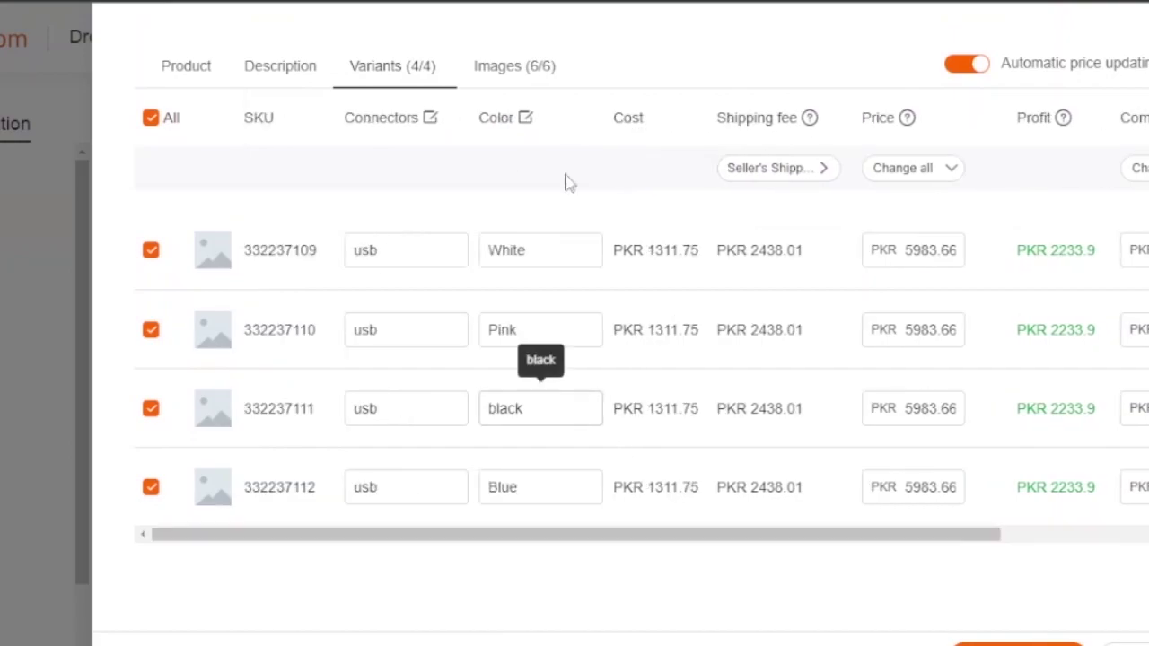
click(498, 72)
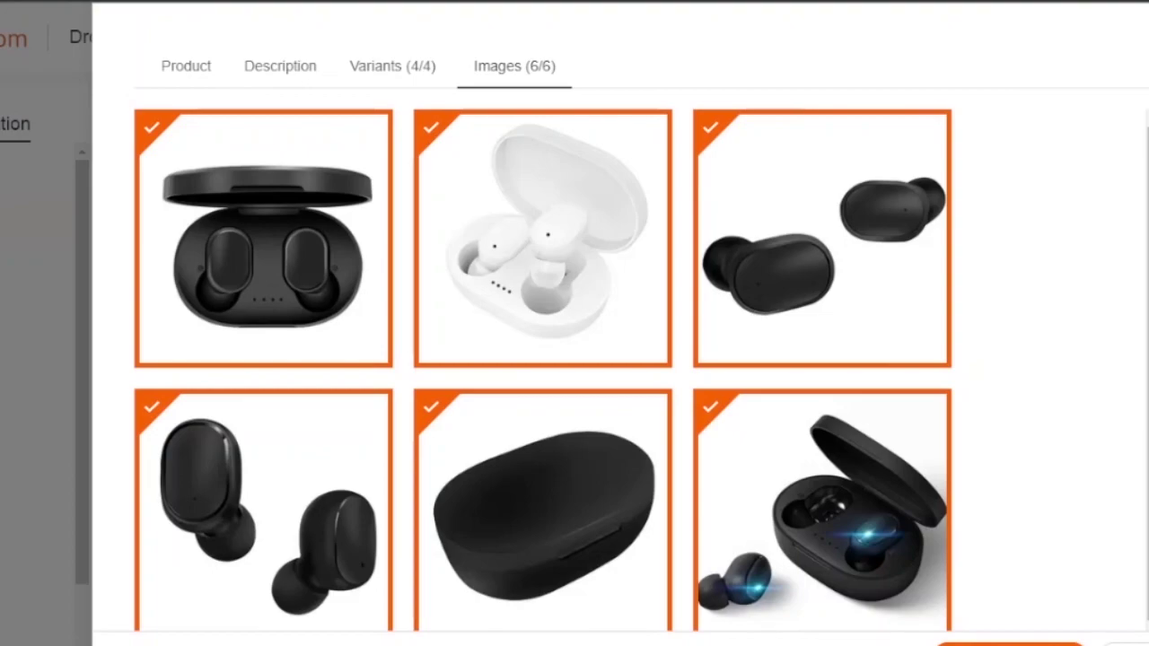
click(1010, 643)
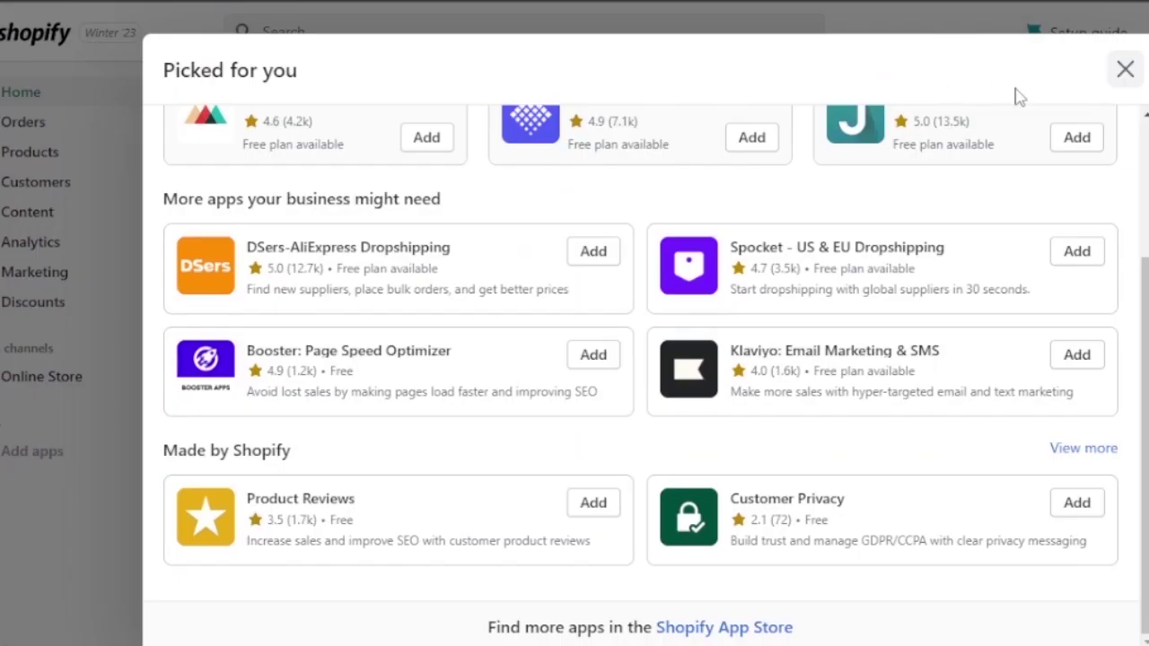
Dismiss the recommended apps and view Shopify Products, with the earpod listed as Active.
click(1125, 71)
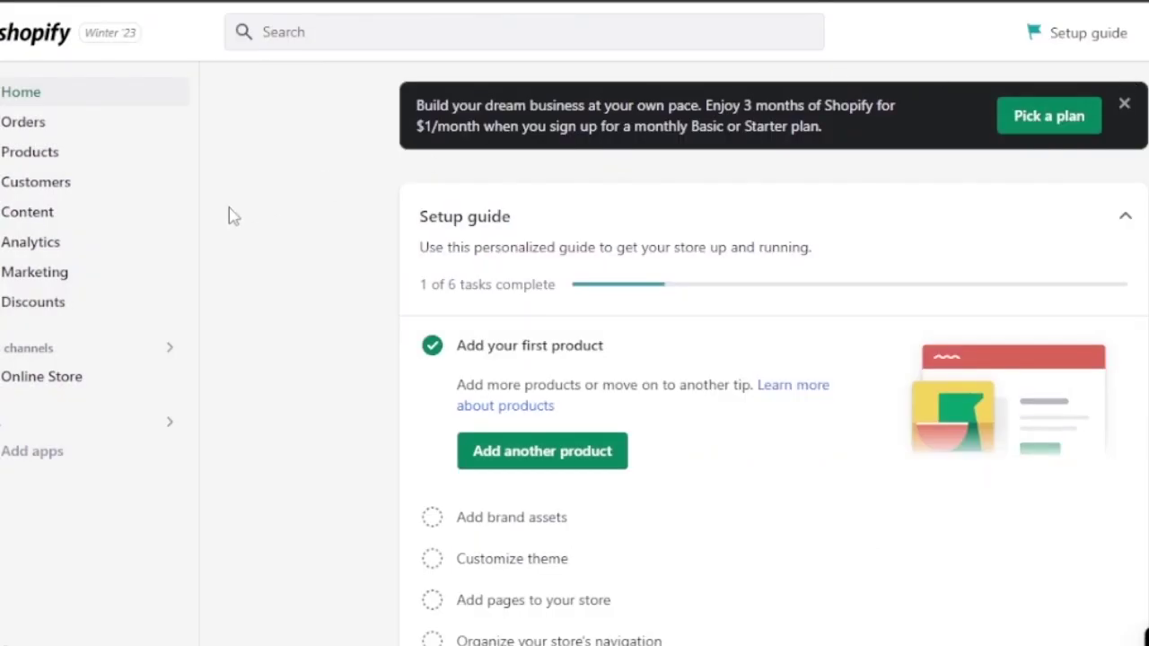
click(27, 153)
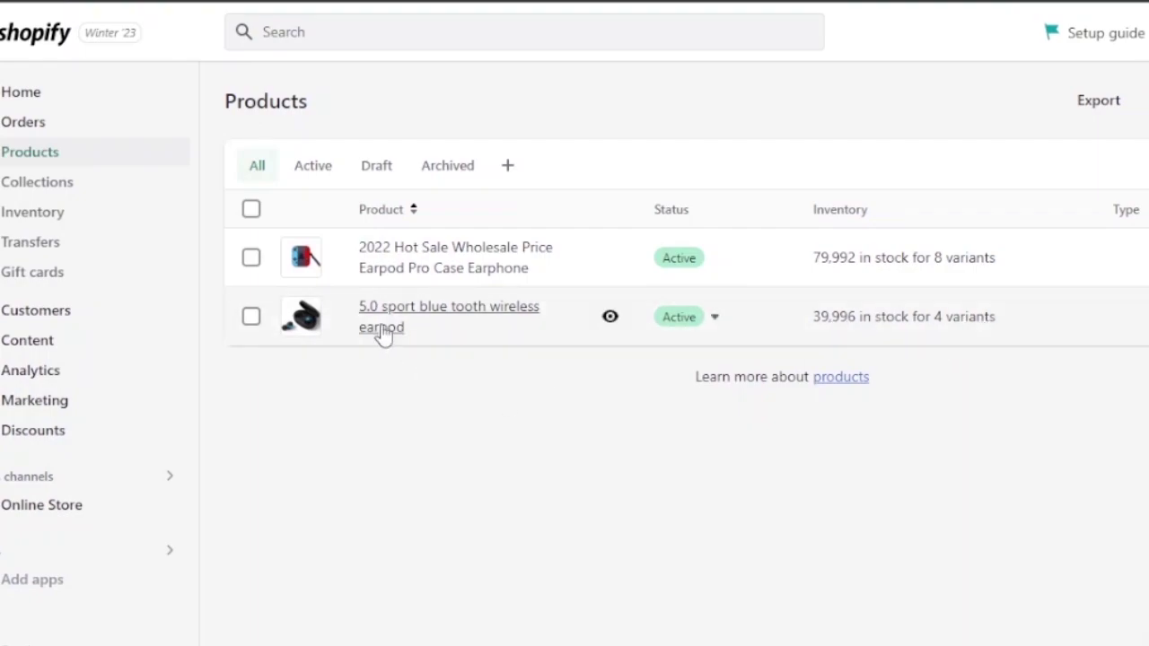
Open the '5.0 sport blue tooth wireless earpod' product page in Shopify to review it.
click(411, 323)
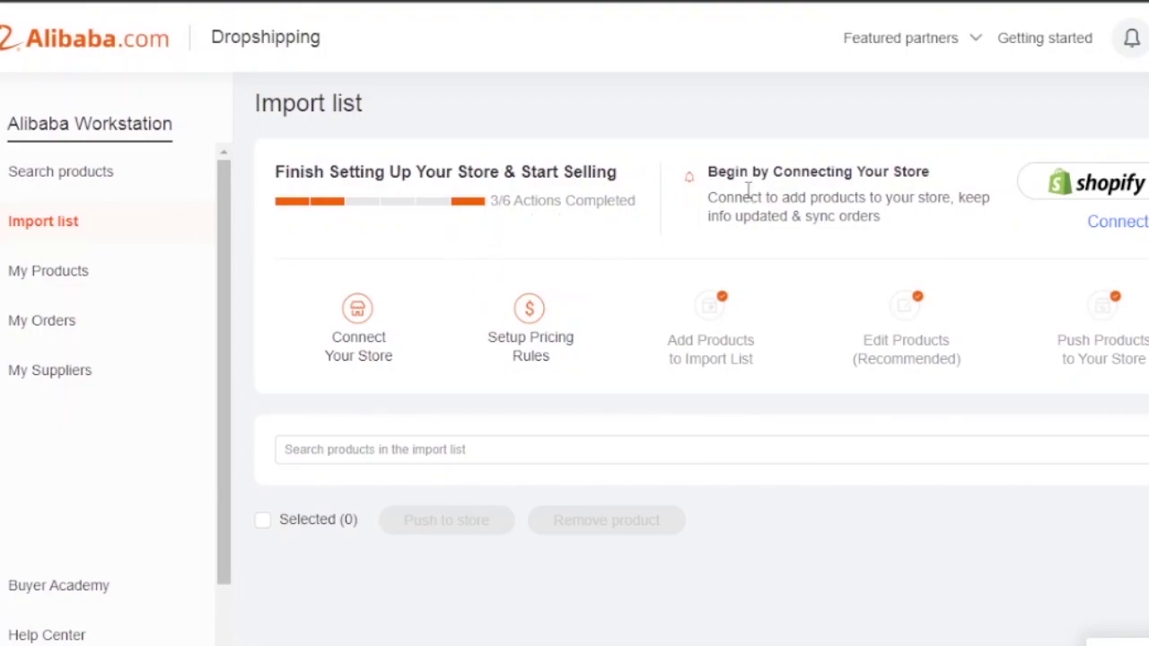
Verify the earpod appears in My Products, then search products for coffee machines.
click(57, 273)
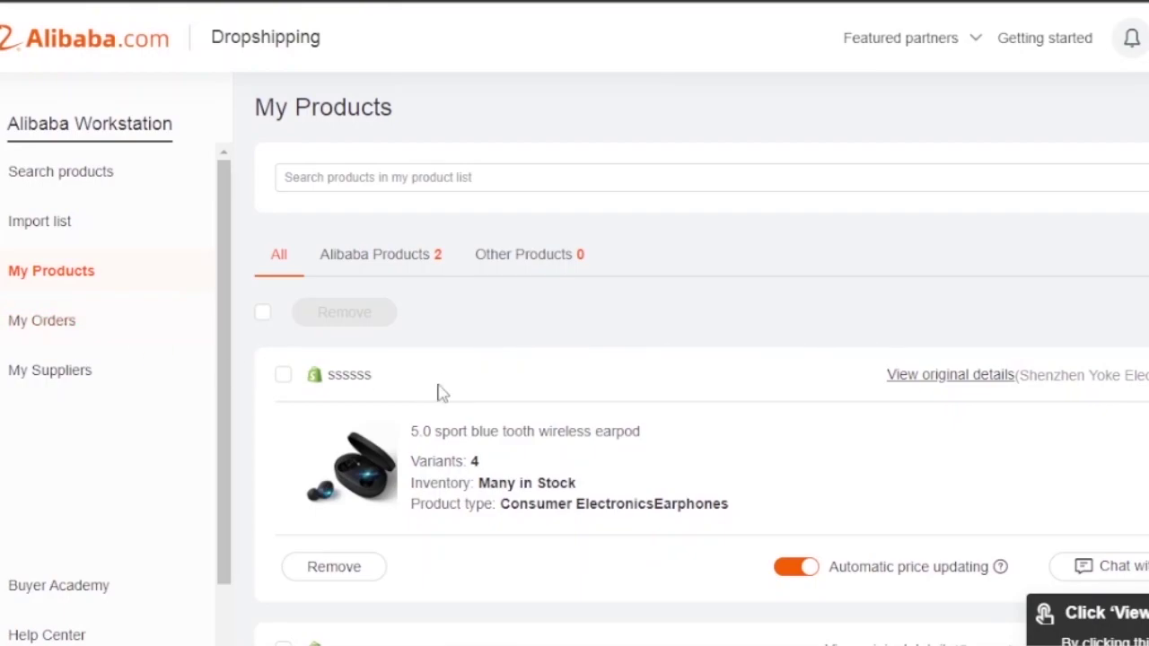
click(341, 429)
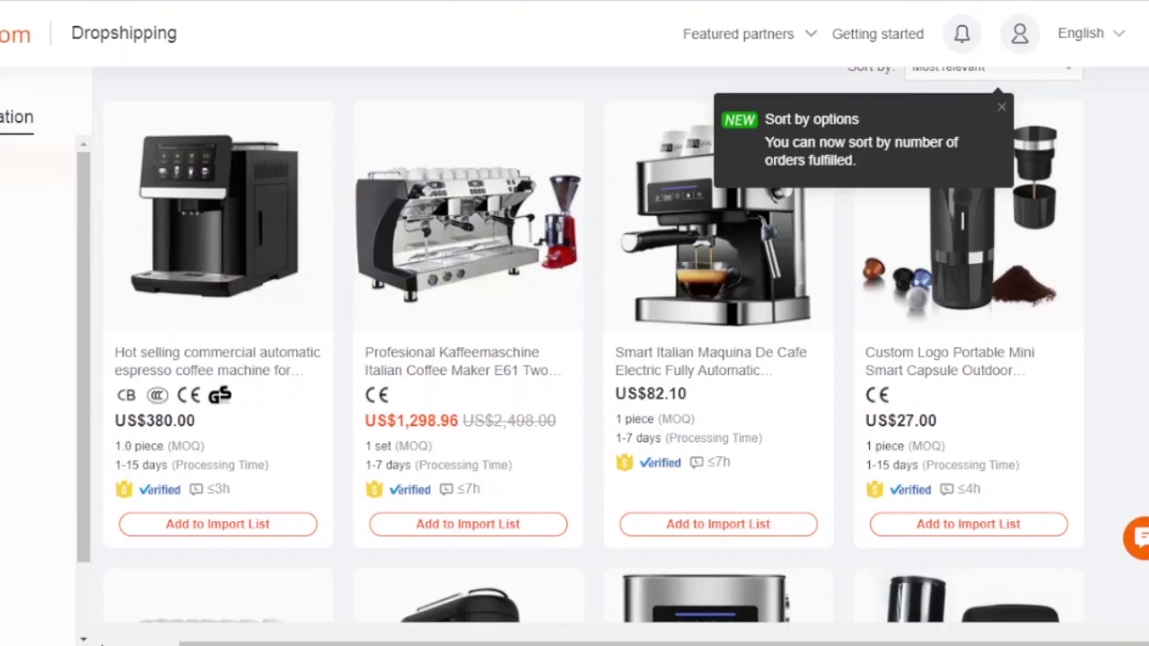
Dismiss the Sort by tip and browse the coffee machine results.
scroll(619, 360, up, 5)
scroll(592, 359, down, 5)
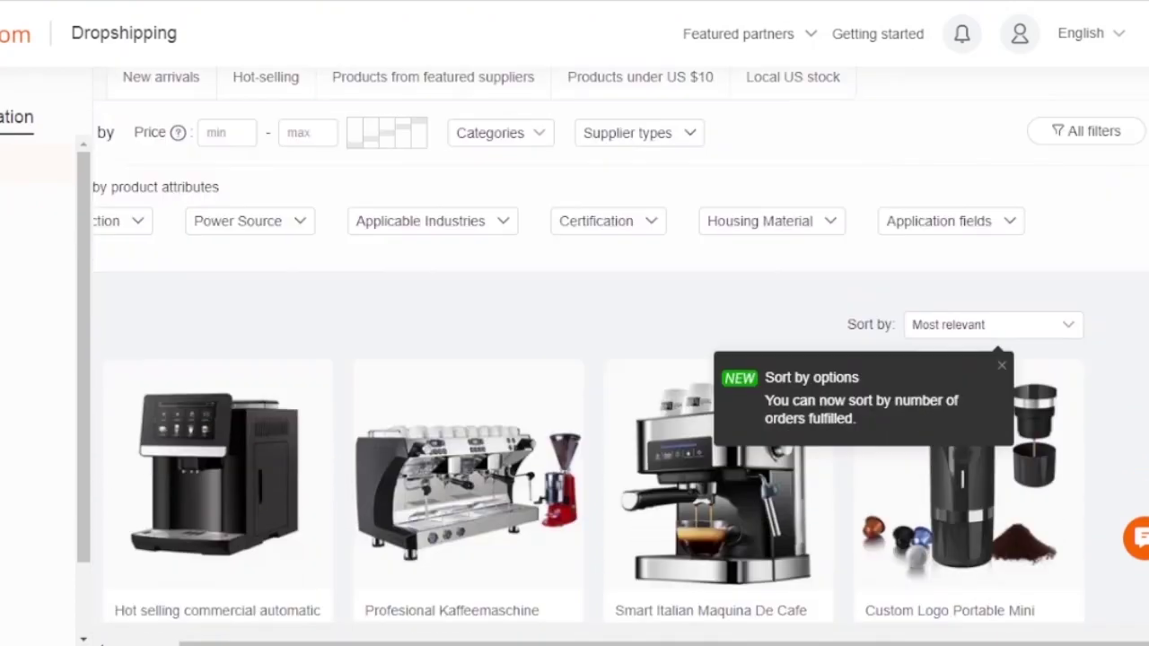
scroll(593, 359, up, 1)
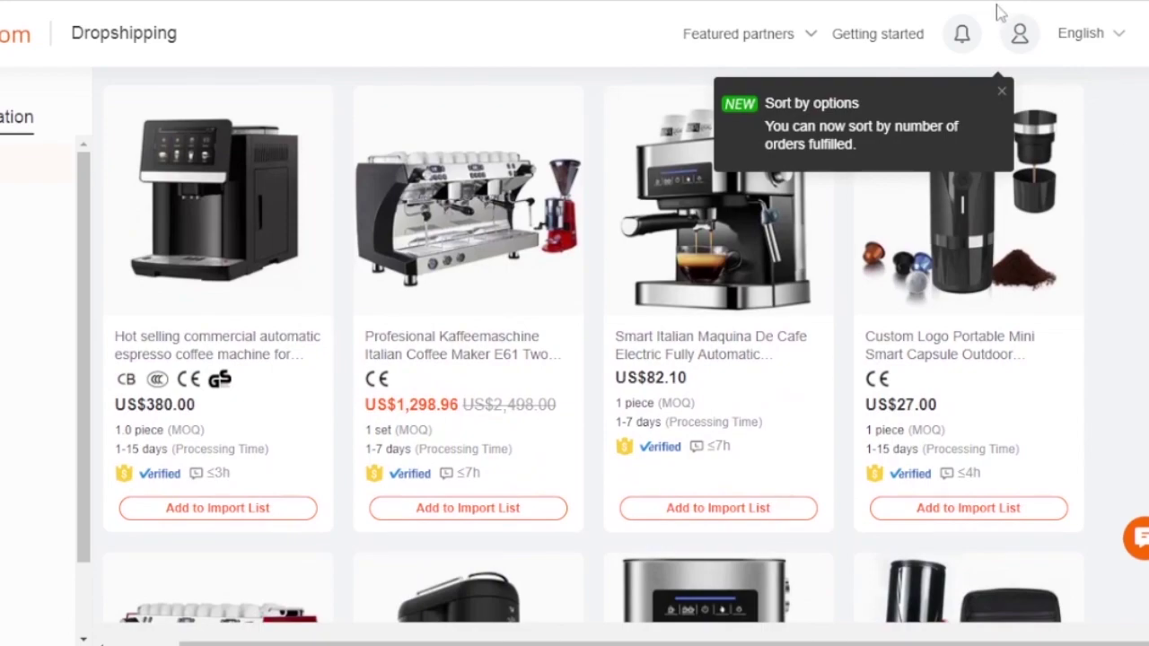
click(1001, 91)
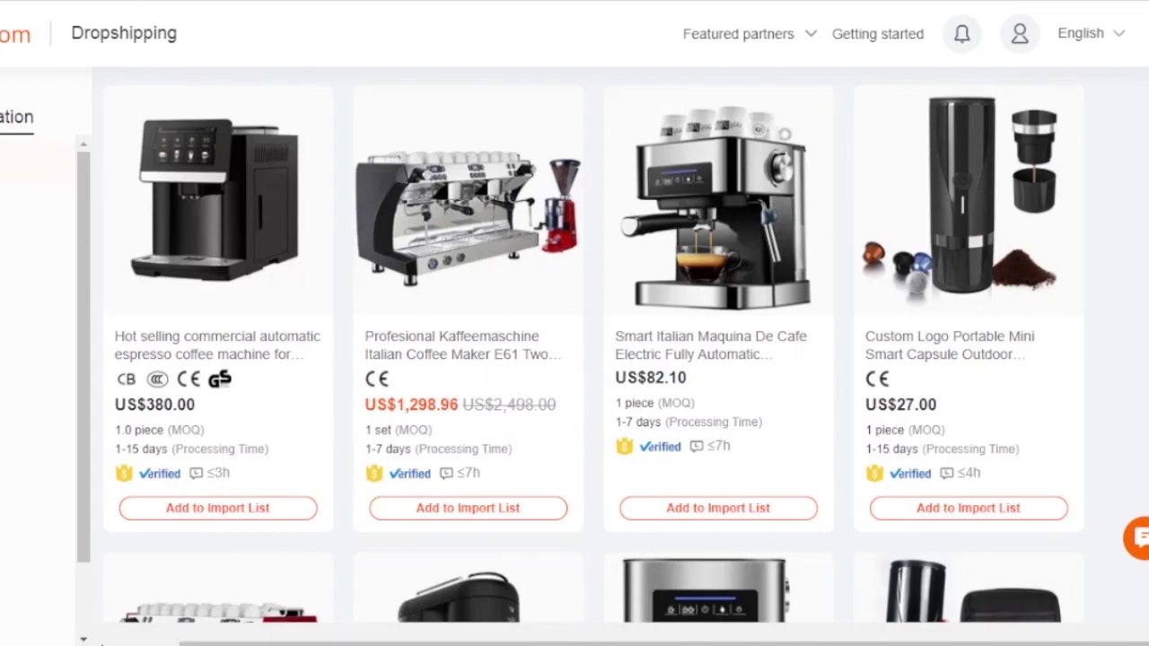
scroll(593, 359, down, 5)
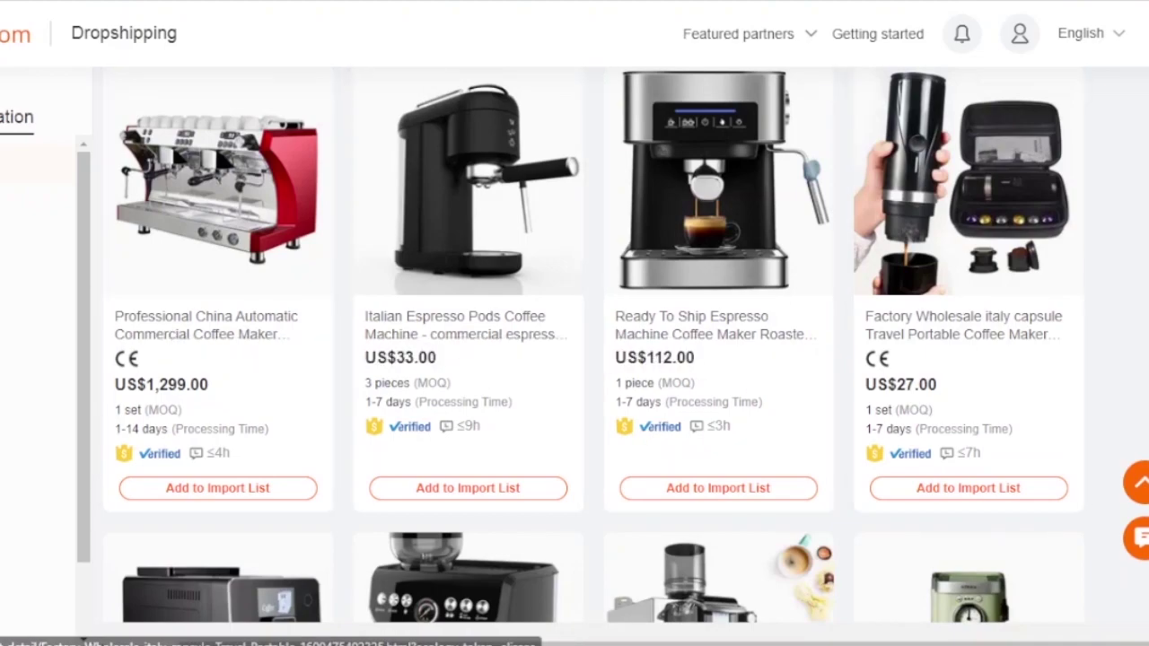
Highlight the fourth product's title and its CE mark and US$27.00 price.
drag(866, 316, 1063, 316)
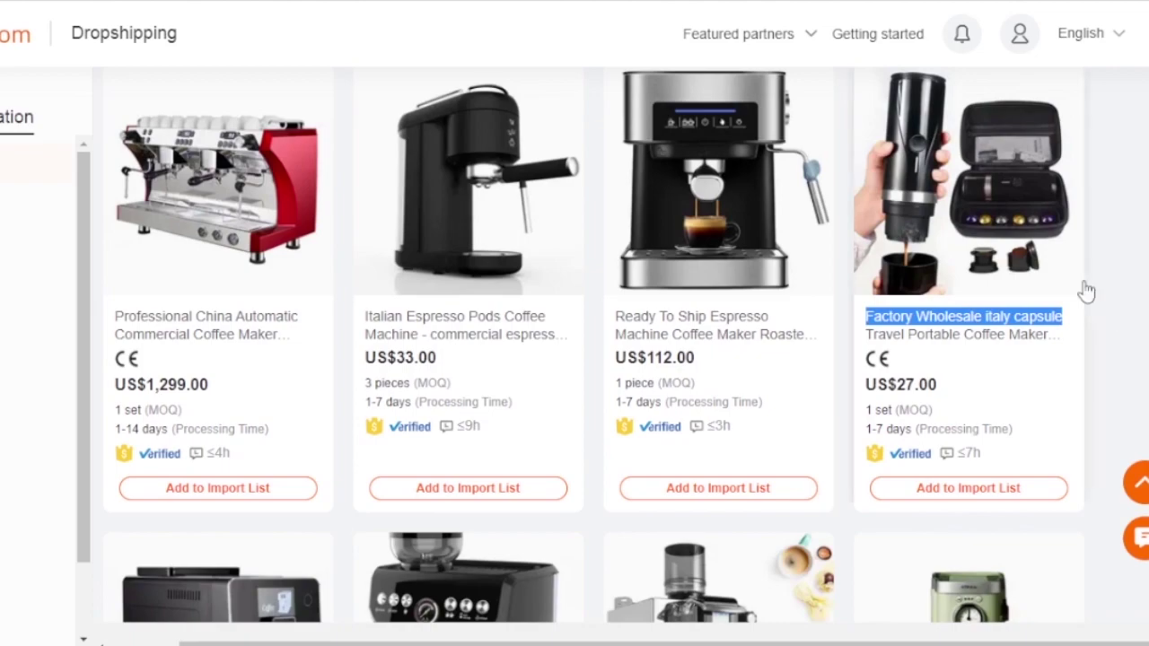
click(1137, 261)
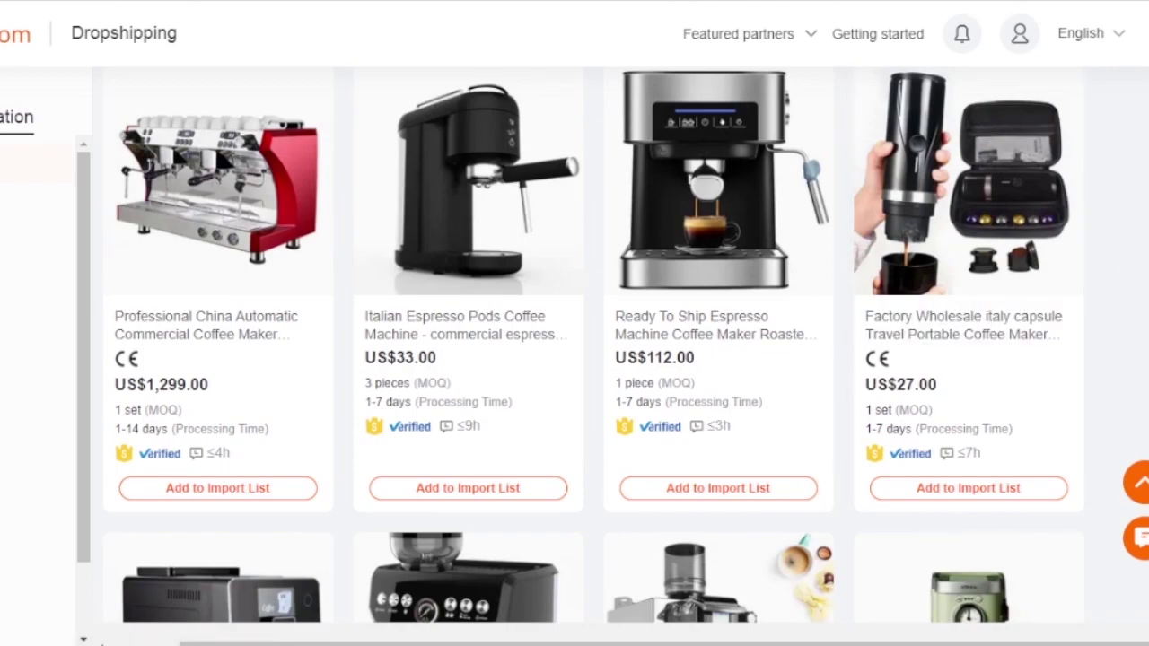
drag(865, 357, 939, 386)
click(1139, 334)
scroll(594, 345, down, 4)
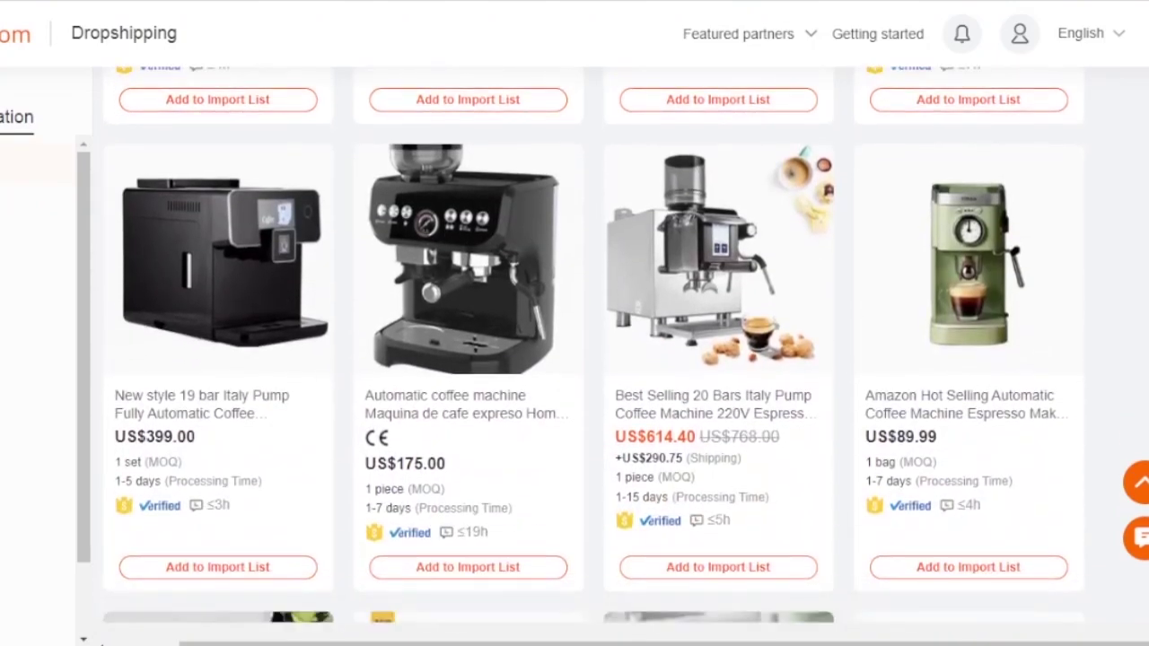